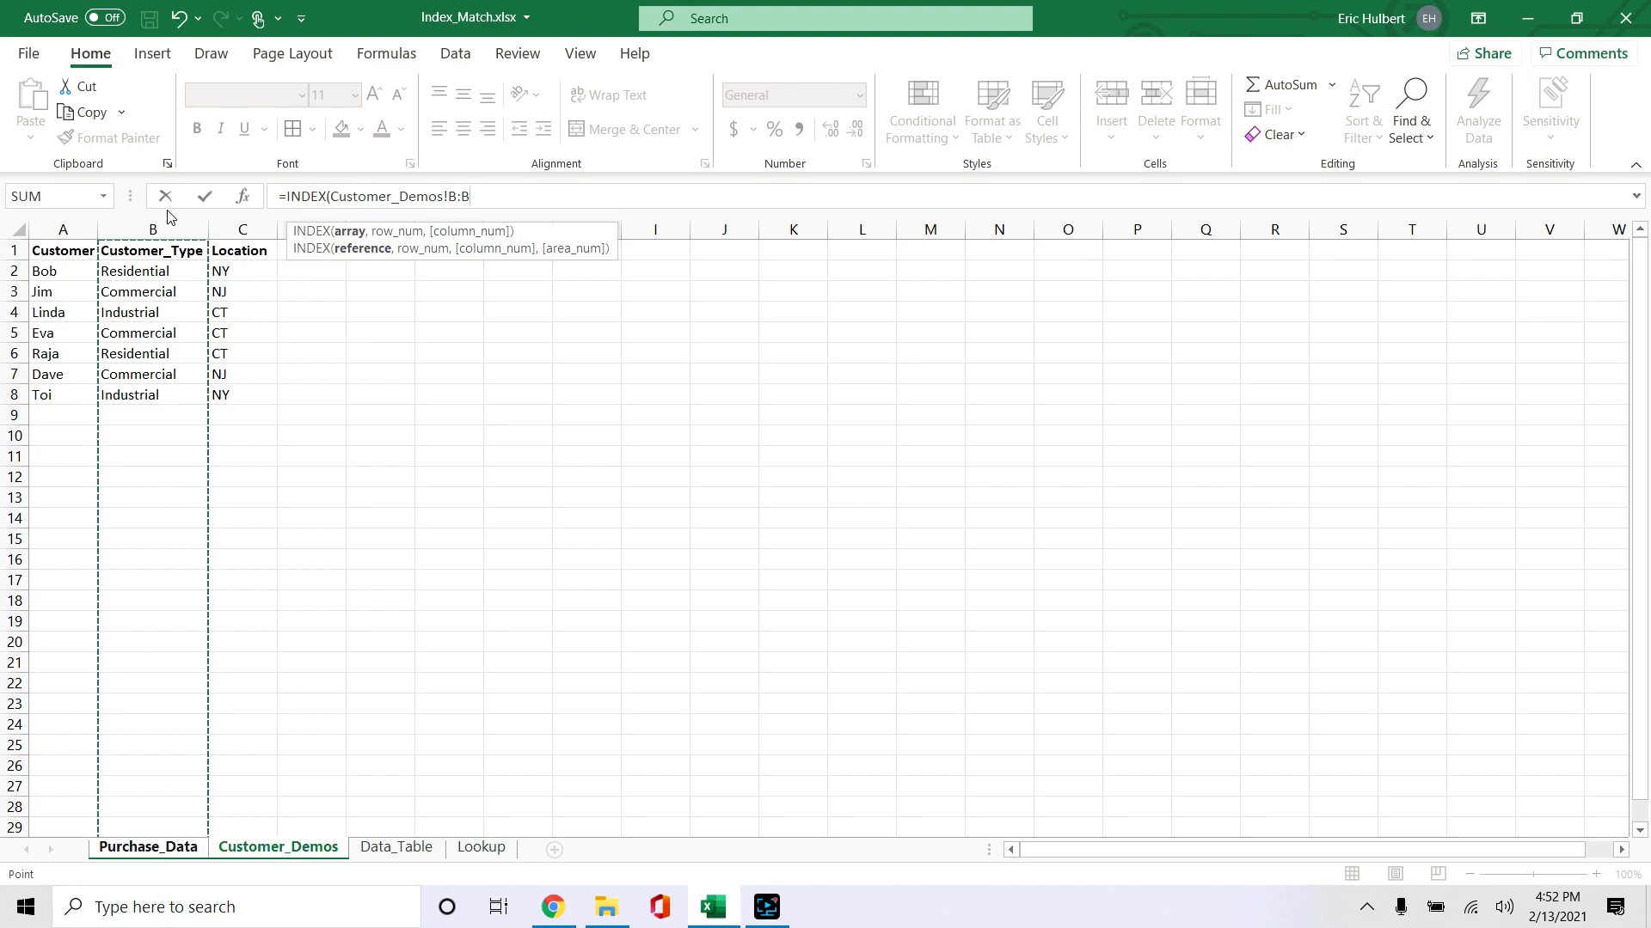
# Complete the Customer_Type formula in D2 as =INDEX(Customer_Demos!B:B,MATCH(Purchase_Data!A2,Customer_Demos!A:A,0)).
pyautogui.write(',')
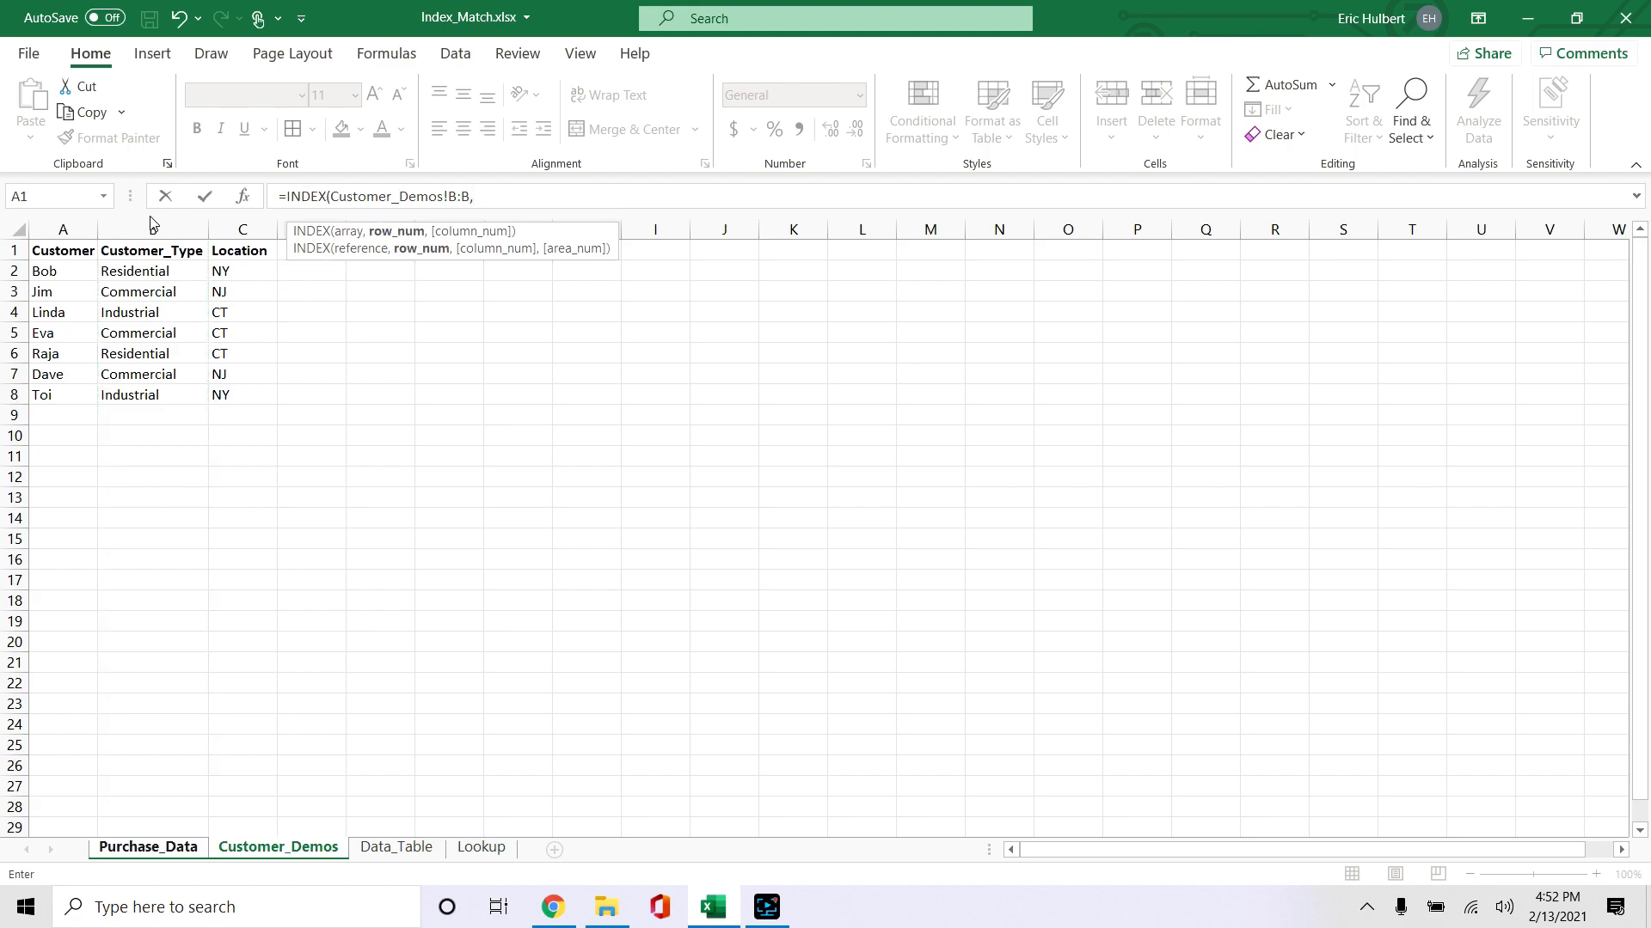
pyautogui.write('MATCH(')
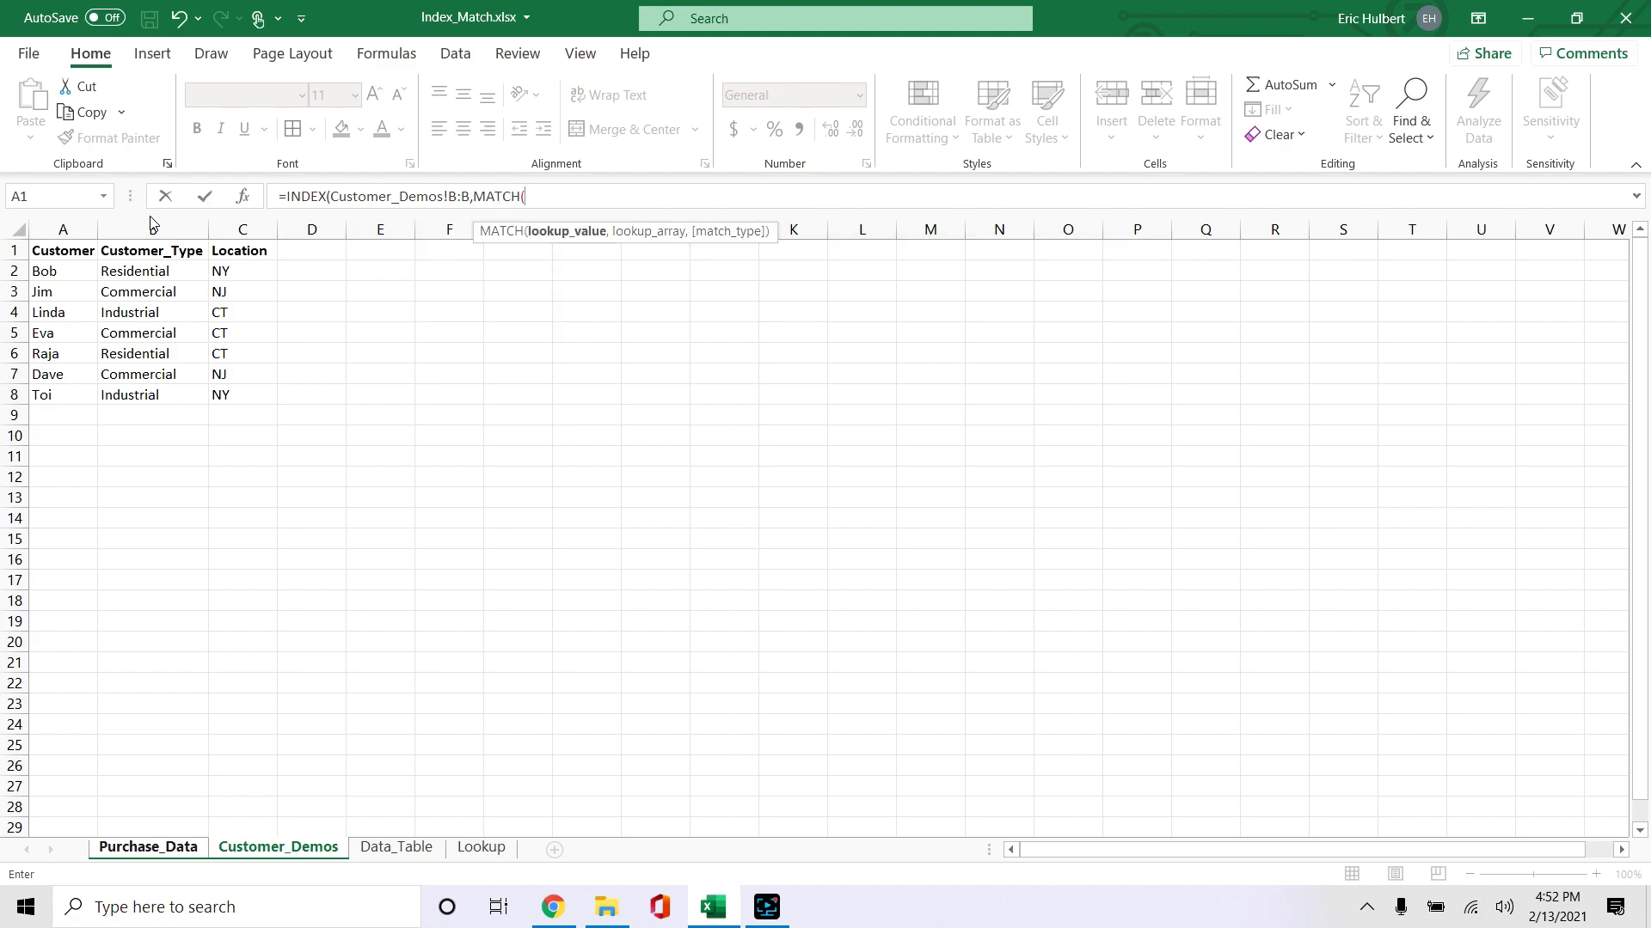
pyautogui.click(148, 849)
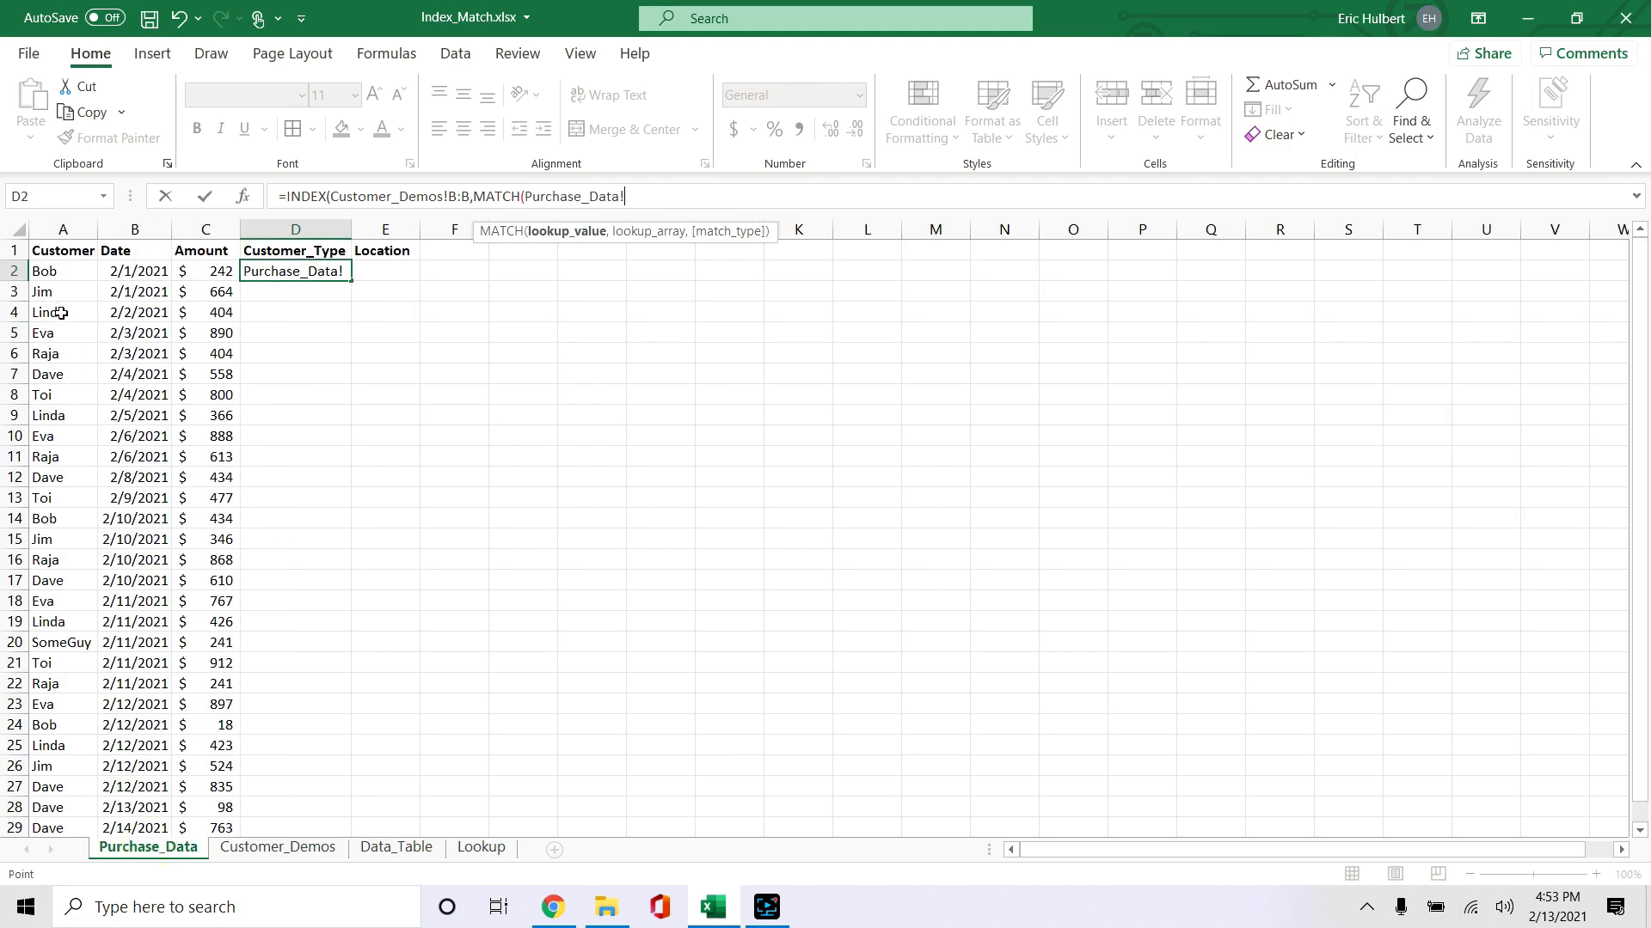
pyautogui.click(49, 271)
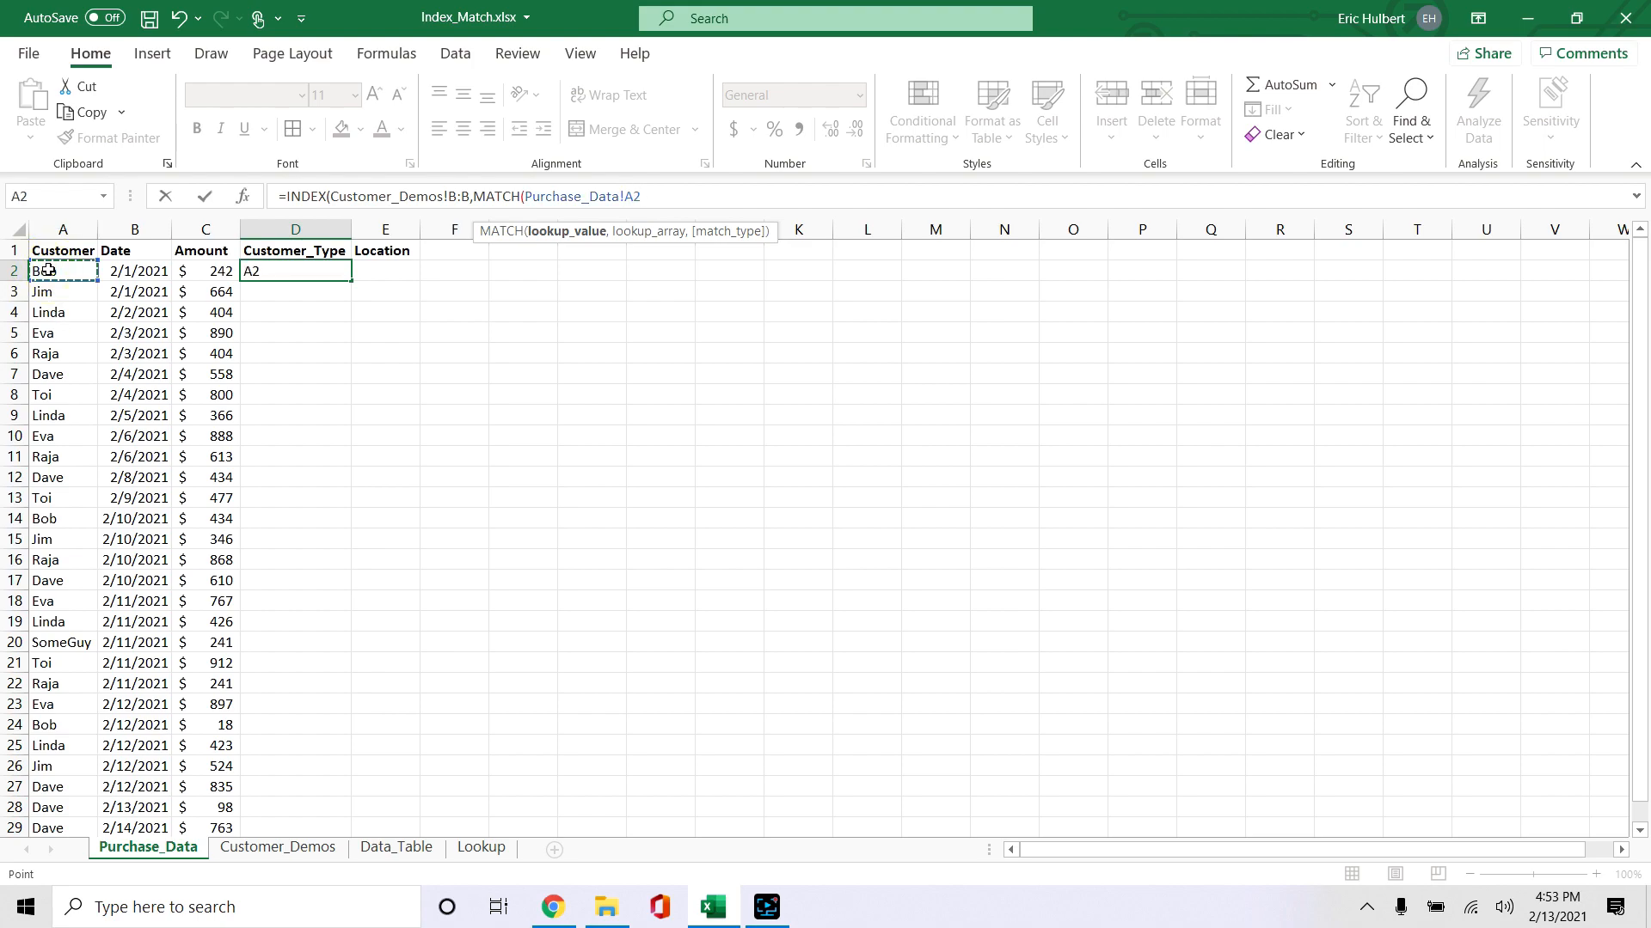
pyautogui.write(',')
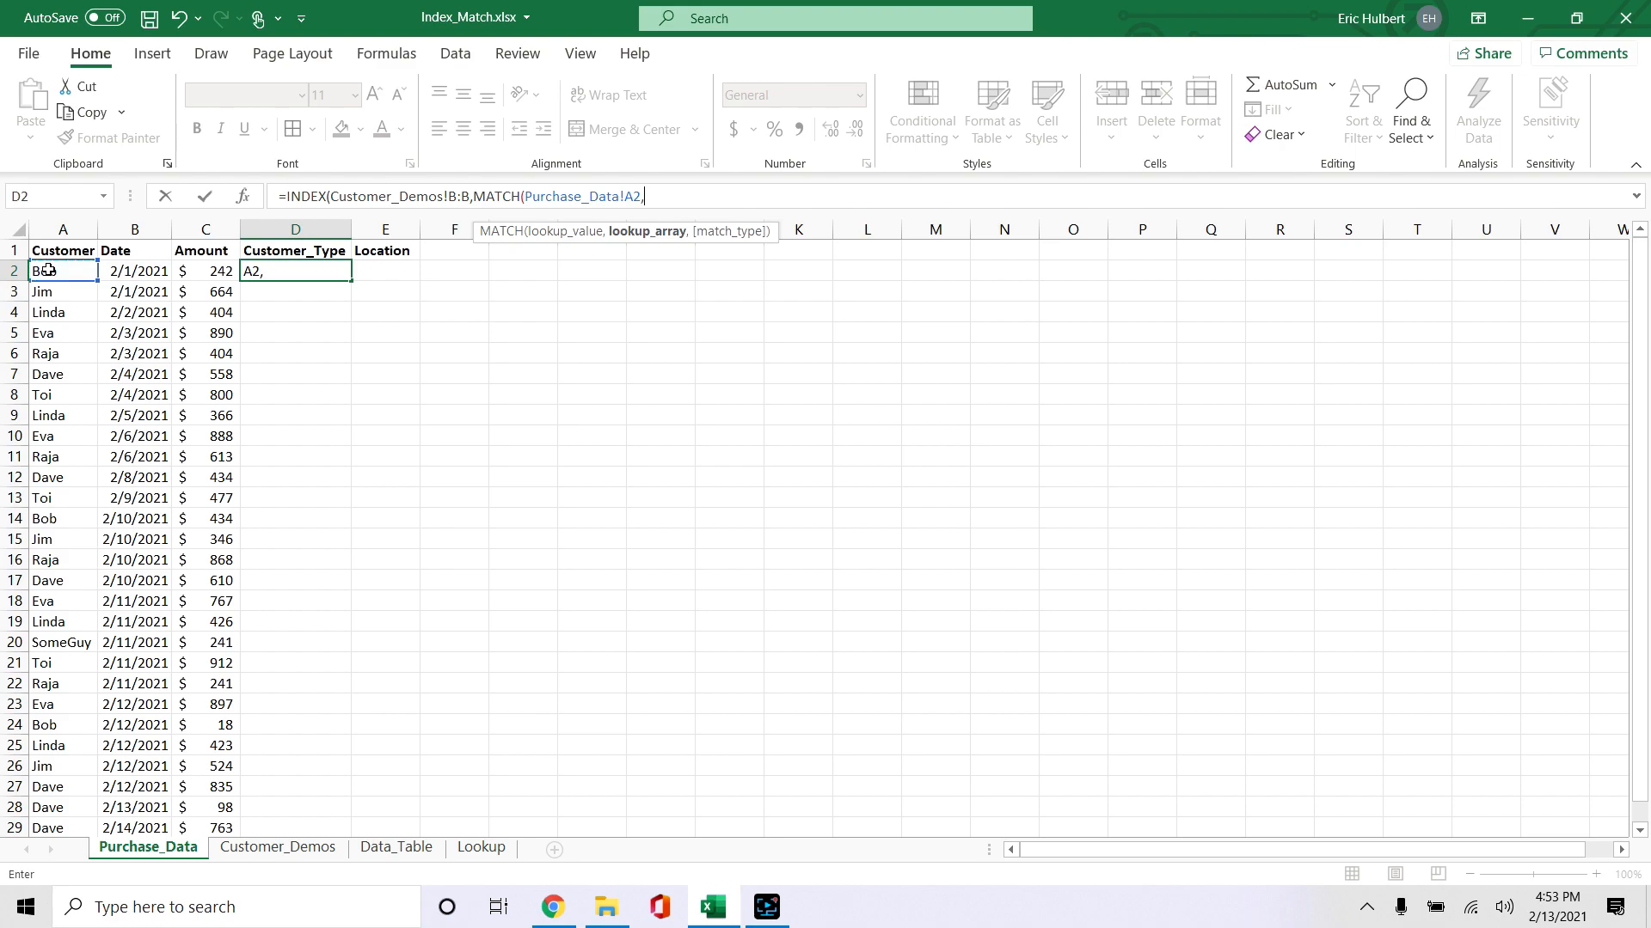
pyautogui.click(277, 851)
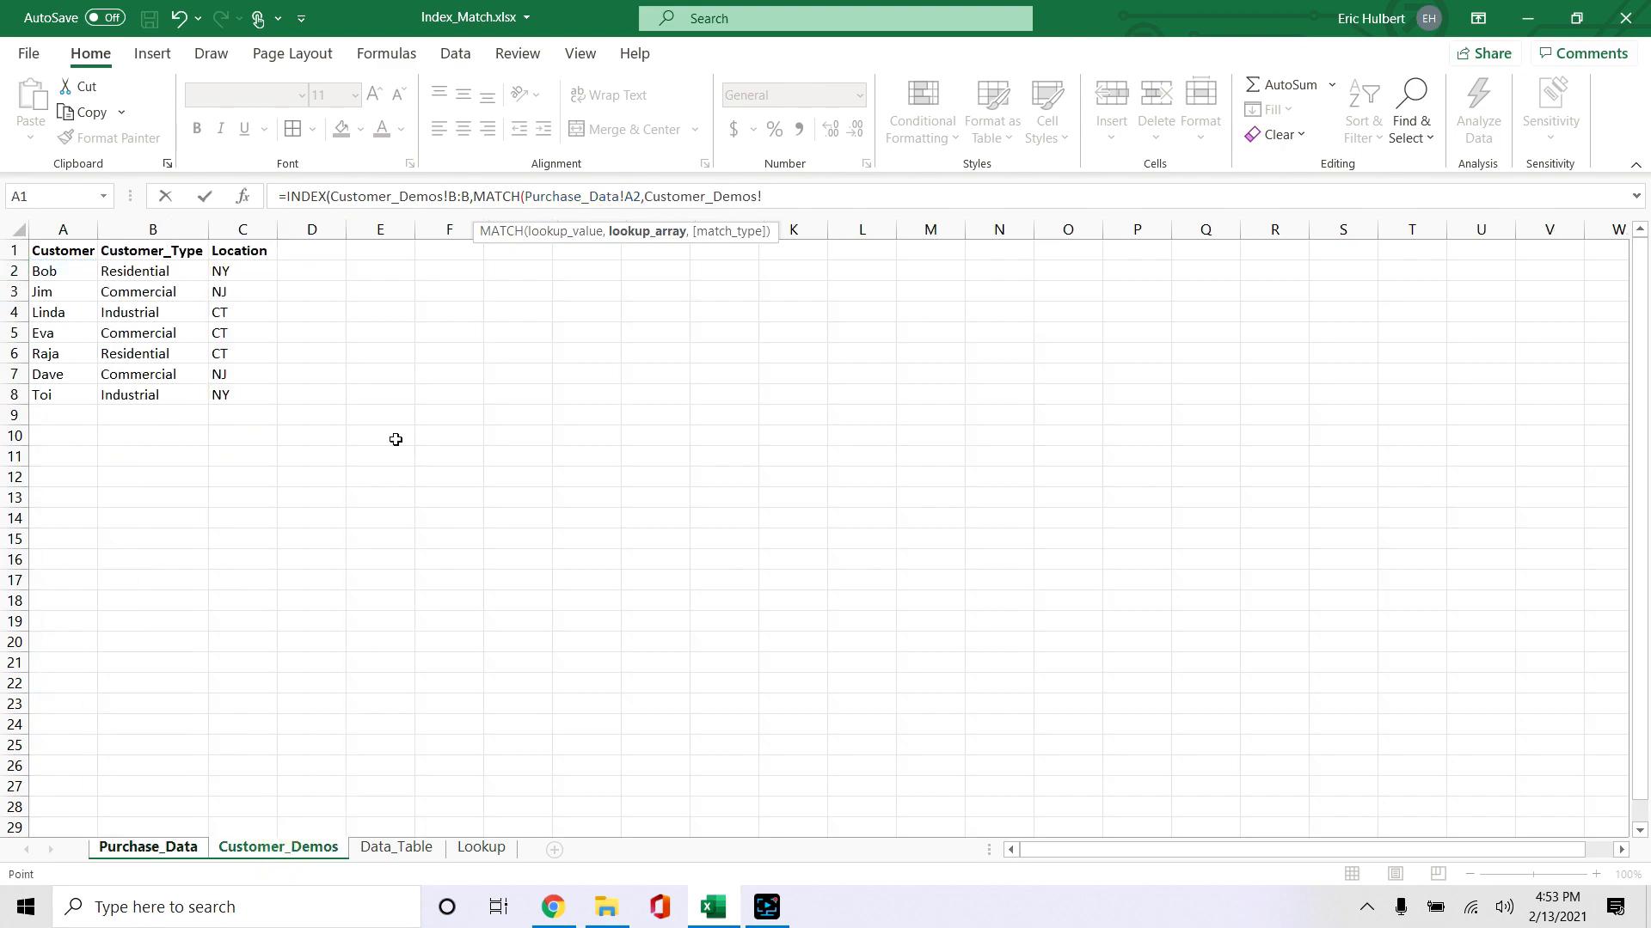
pyautogui.click(60, 225)
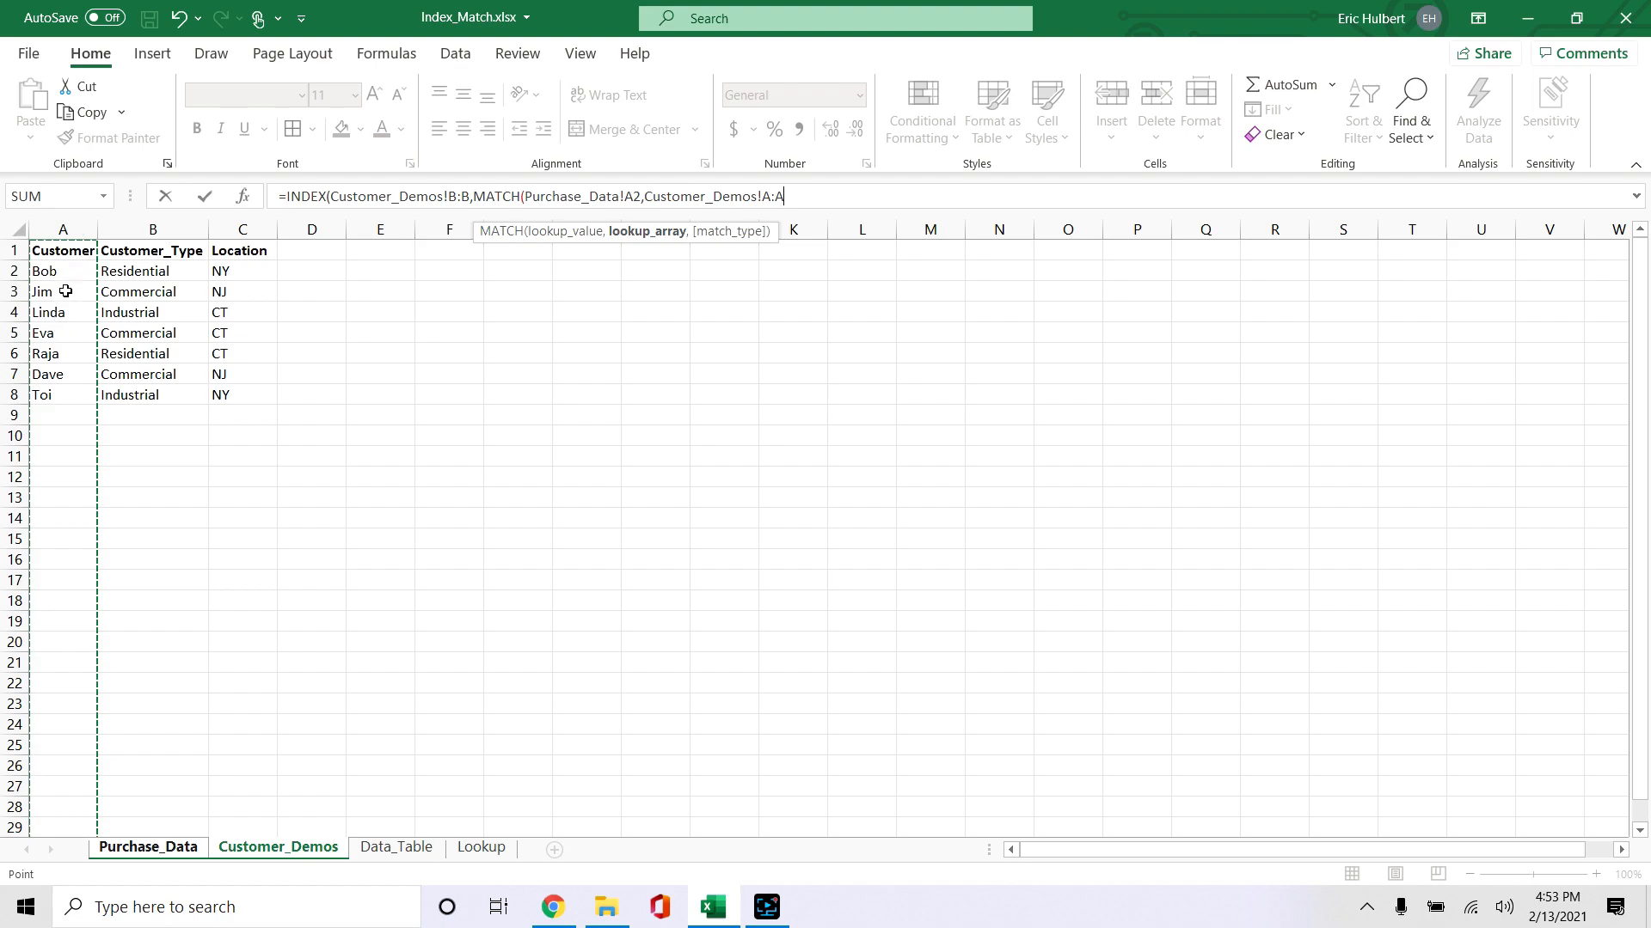
pyautogui.write(',0')
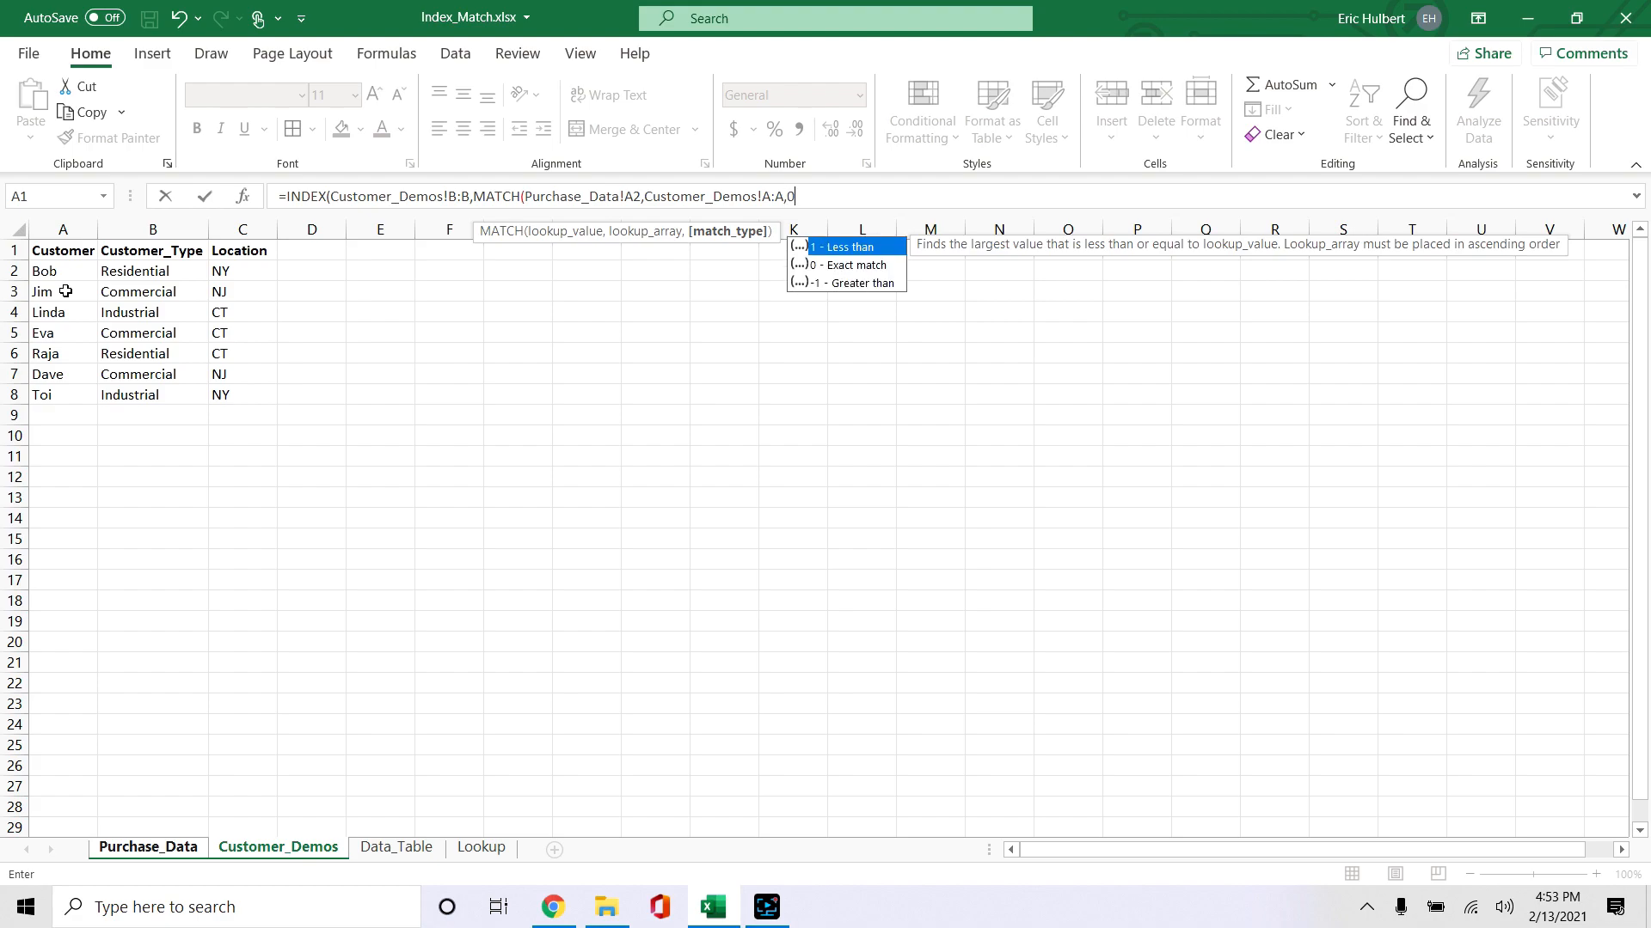
pyautogui.write('))')
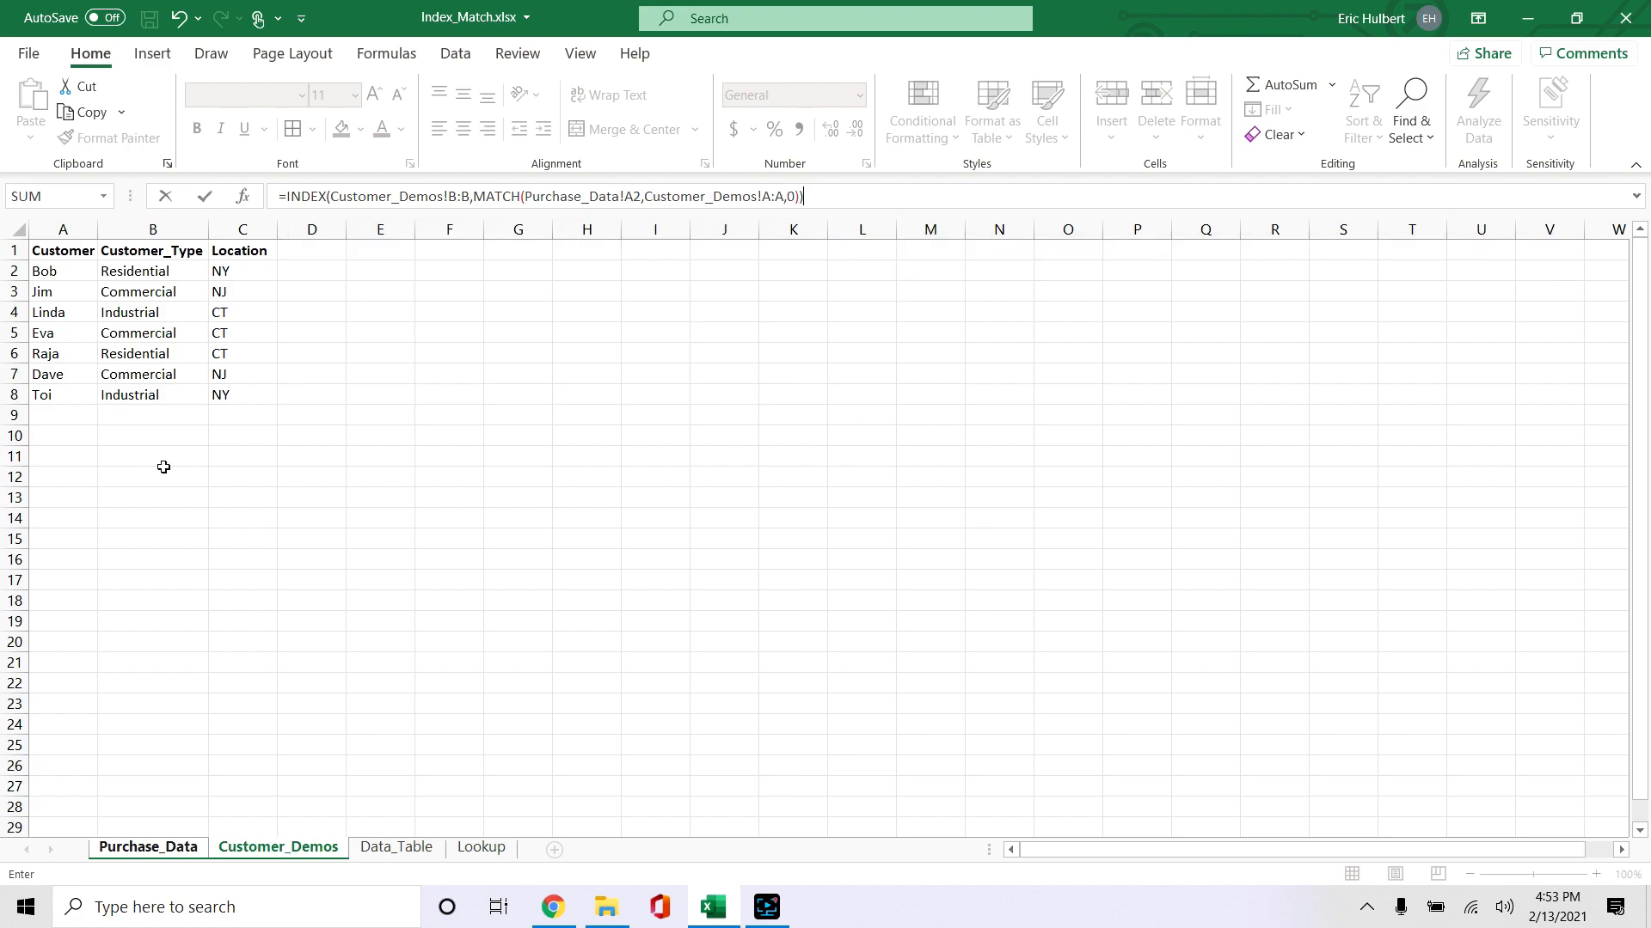
pyautogui.press('Return')
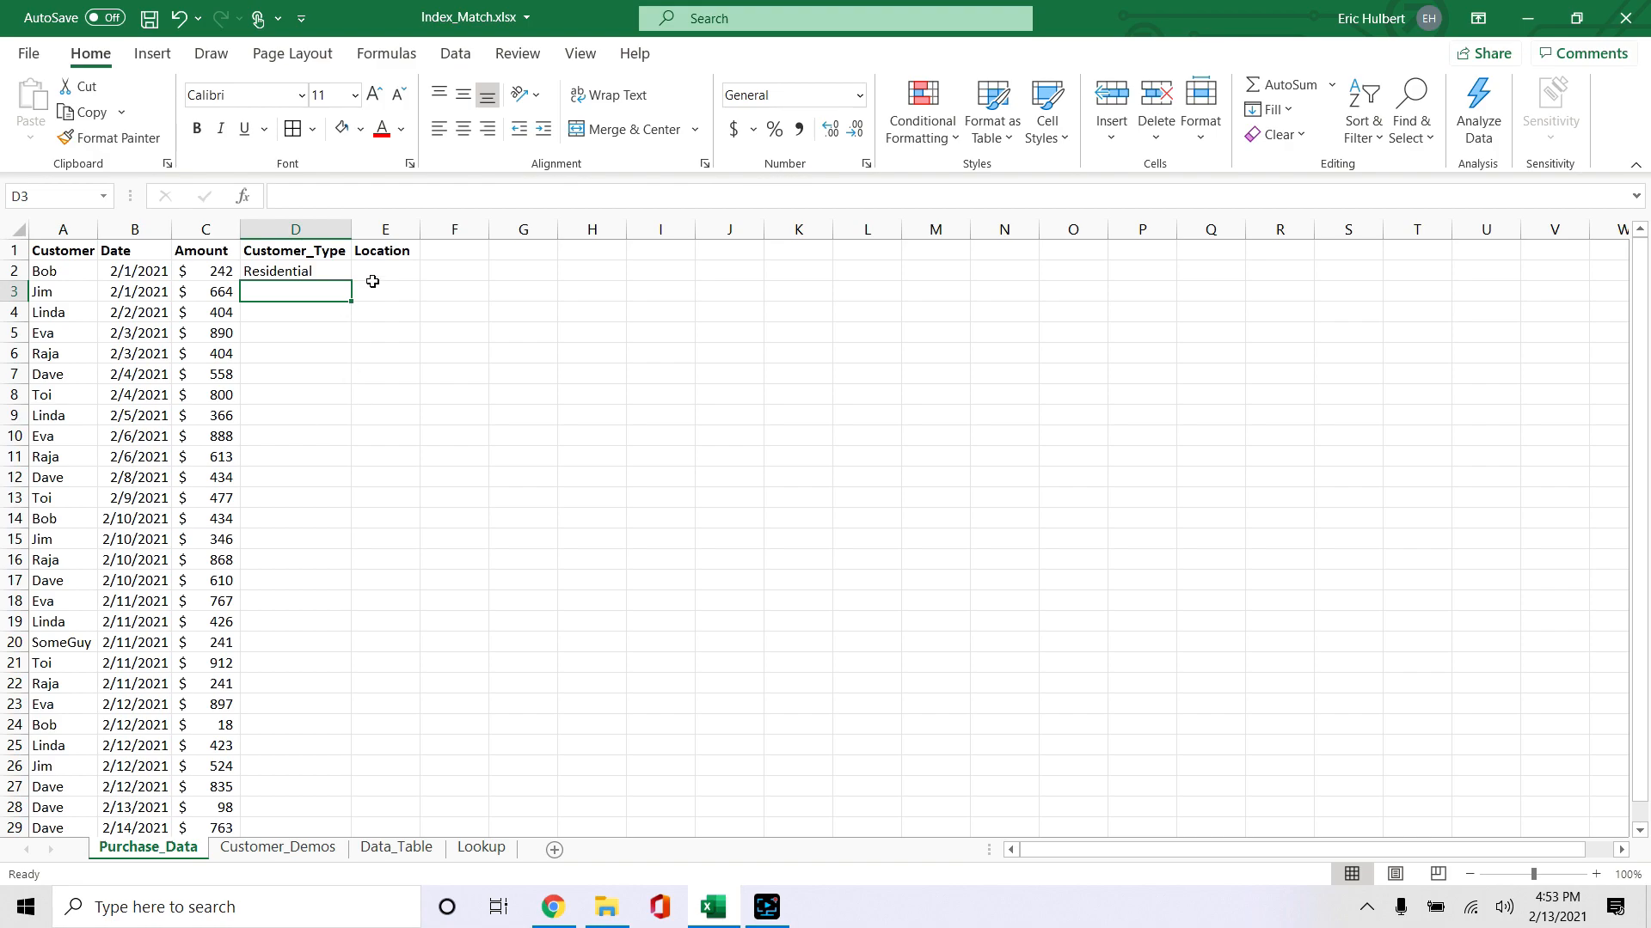
# Fill the INDEX/MATCH formula from D2 down the Customer_Type column to the last purchase row.
pyautogui.click(334, 271)
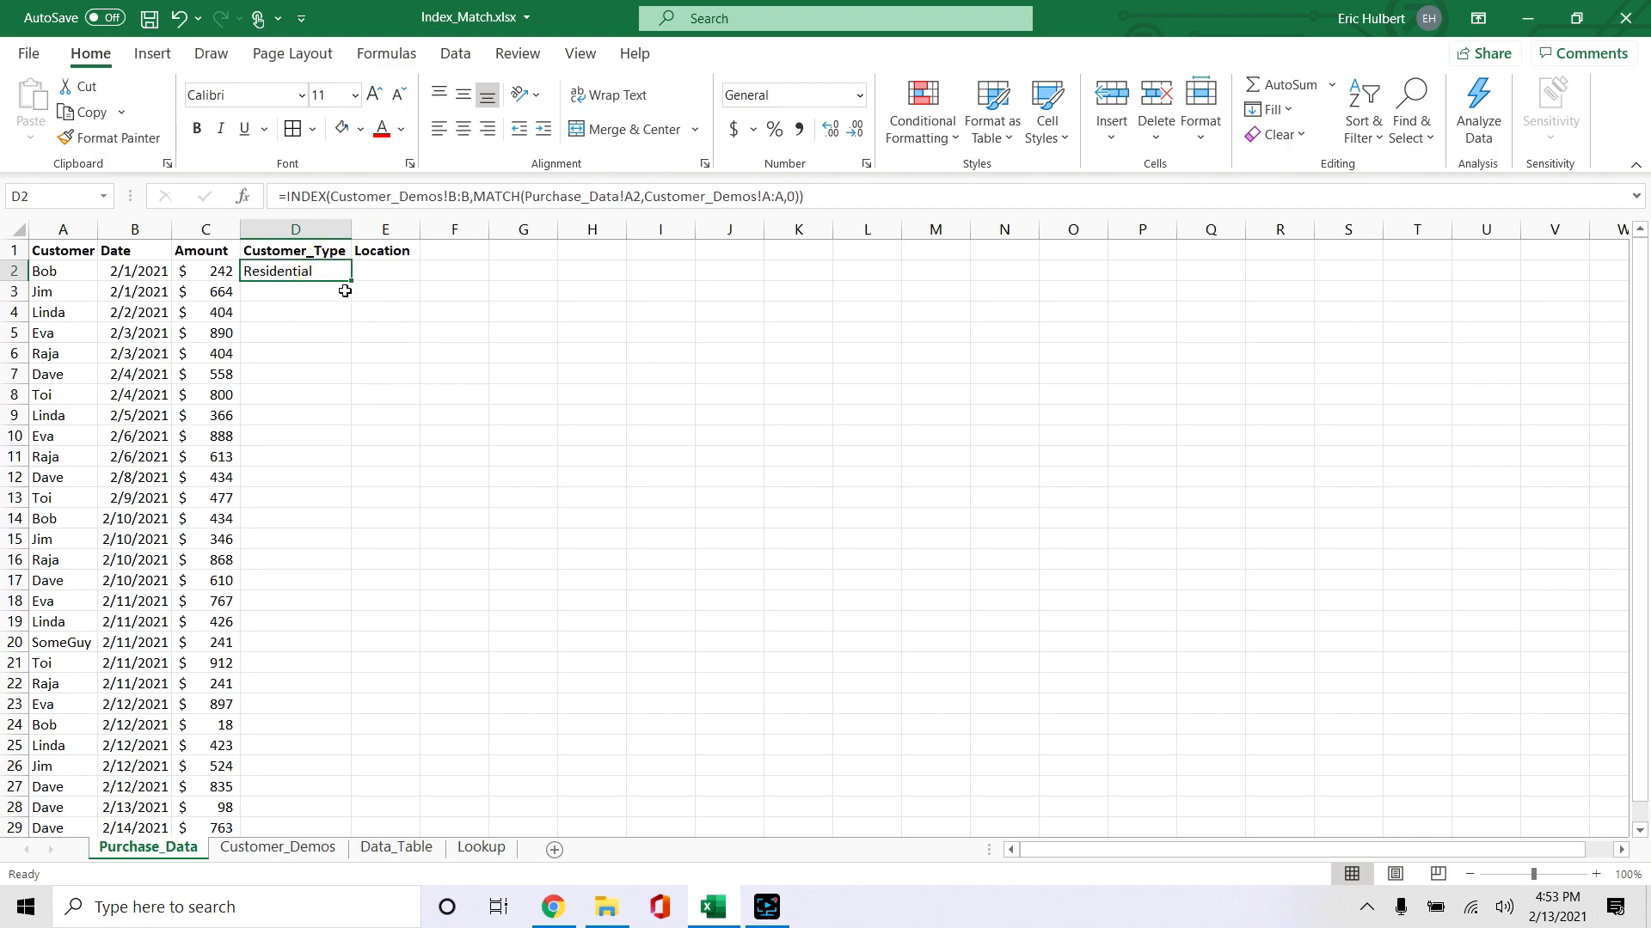
pyautogui.doubleClick(352, 283)
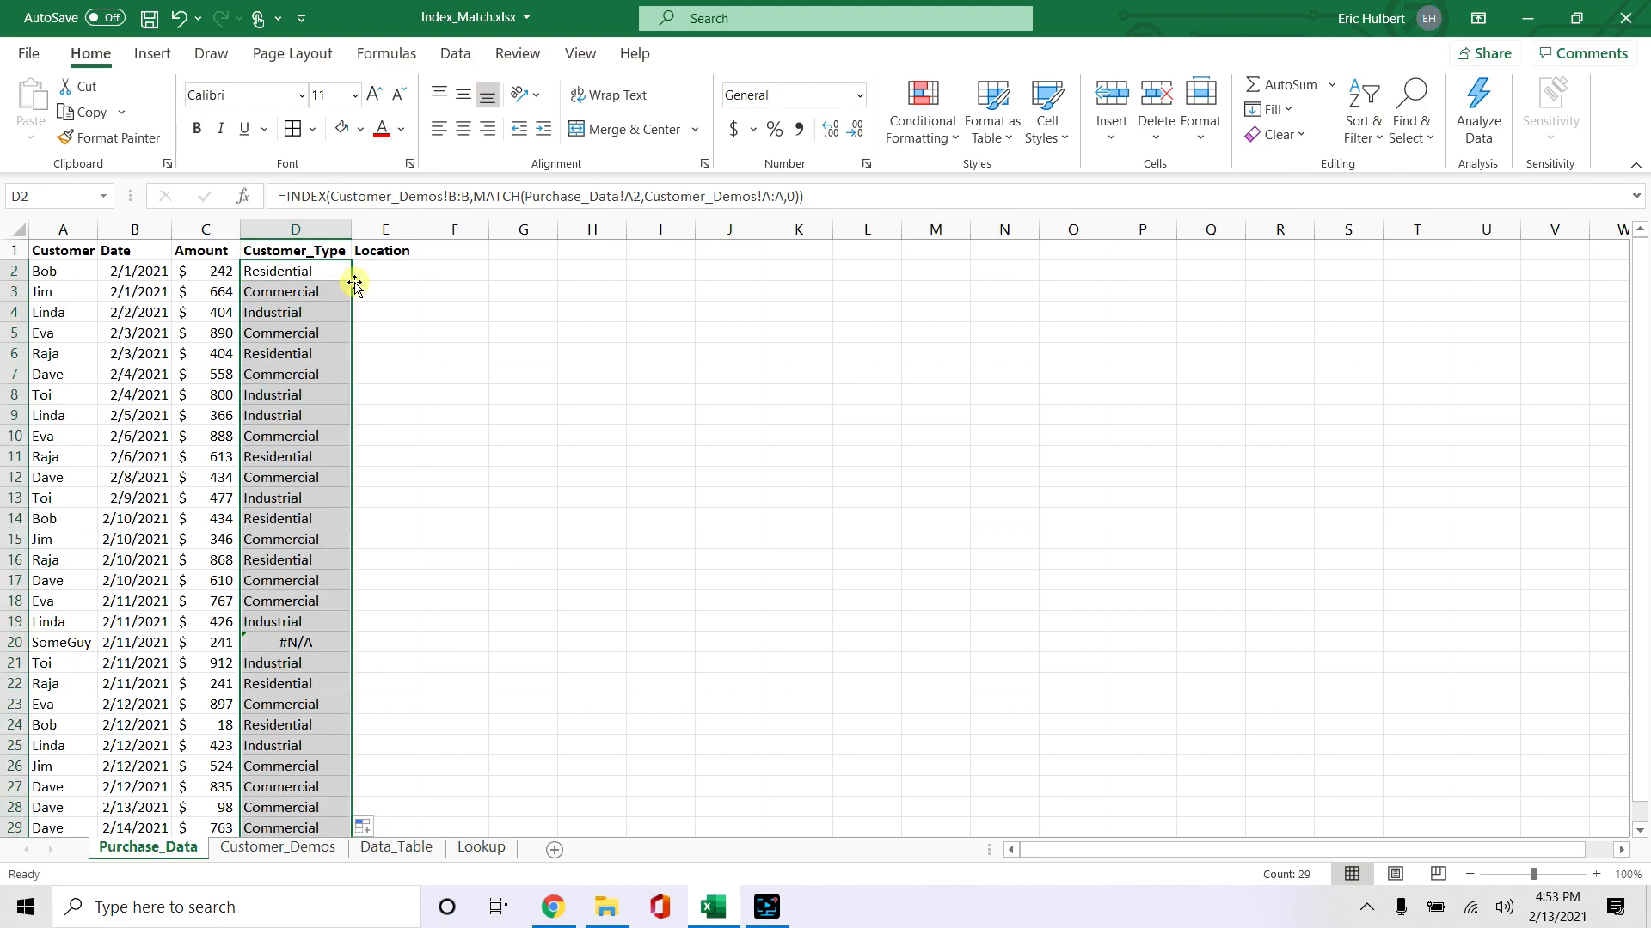
pyautogui.click(326, 669)
pyautogui.scroll(-2, 299, 646)
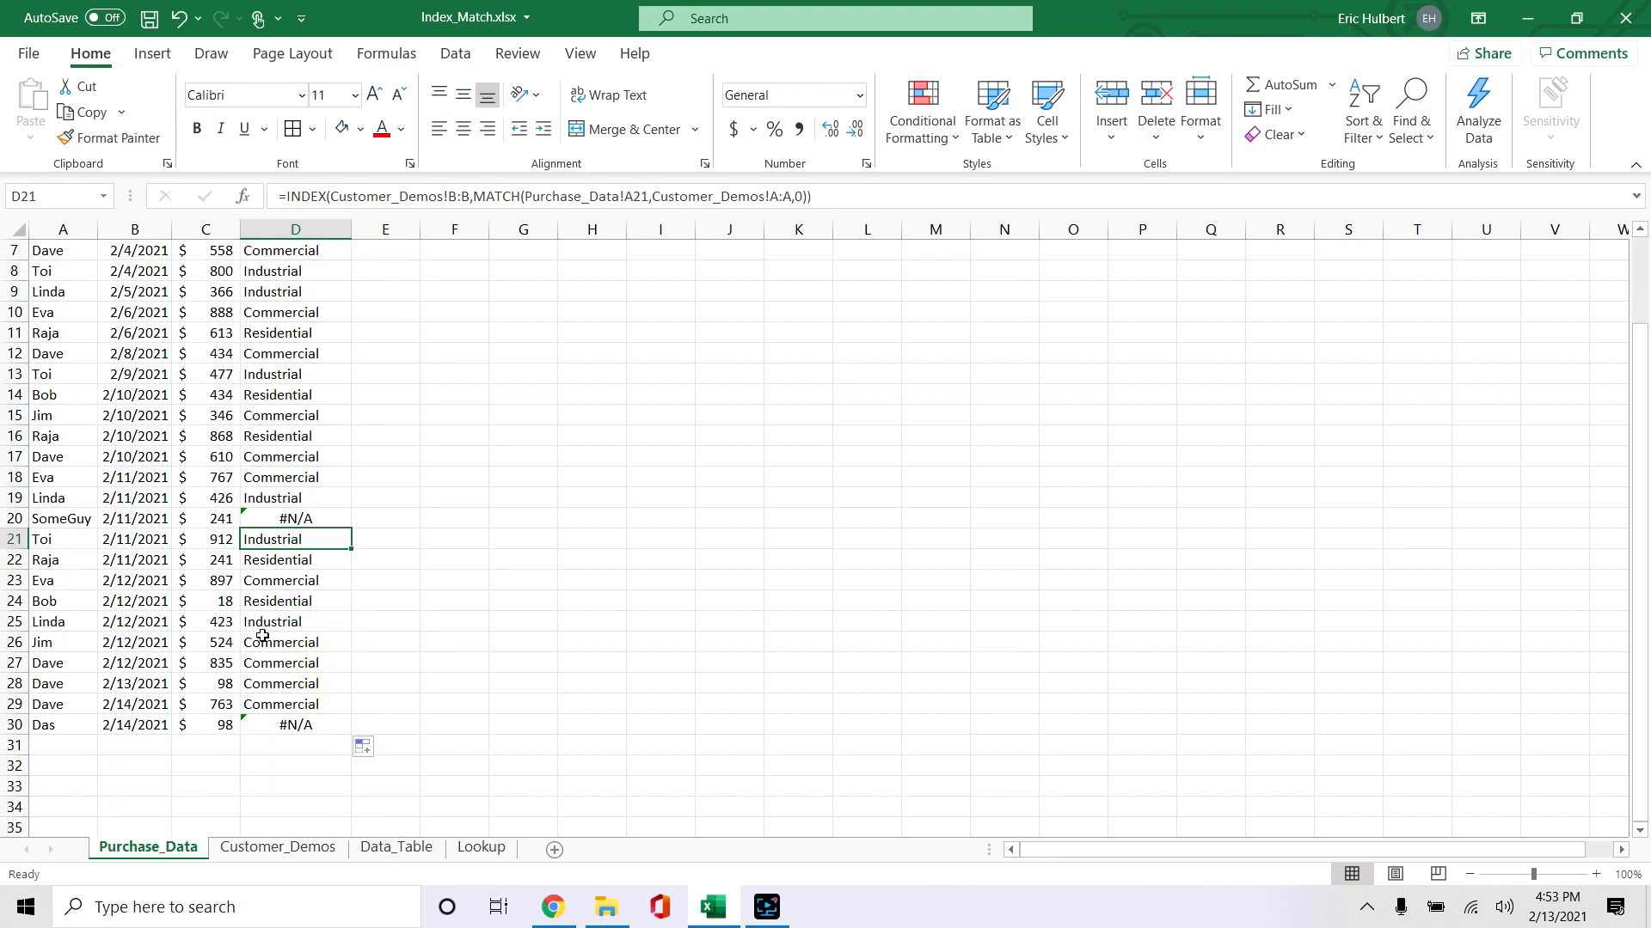
# Check the row 20 customer against the customer list on the Customer_Demos sheet.
pyautogui.click(7, 519)
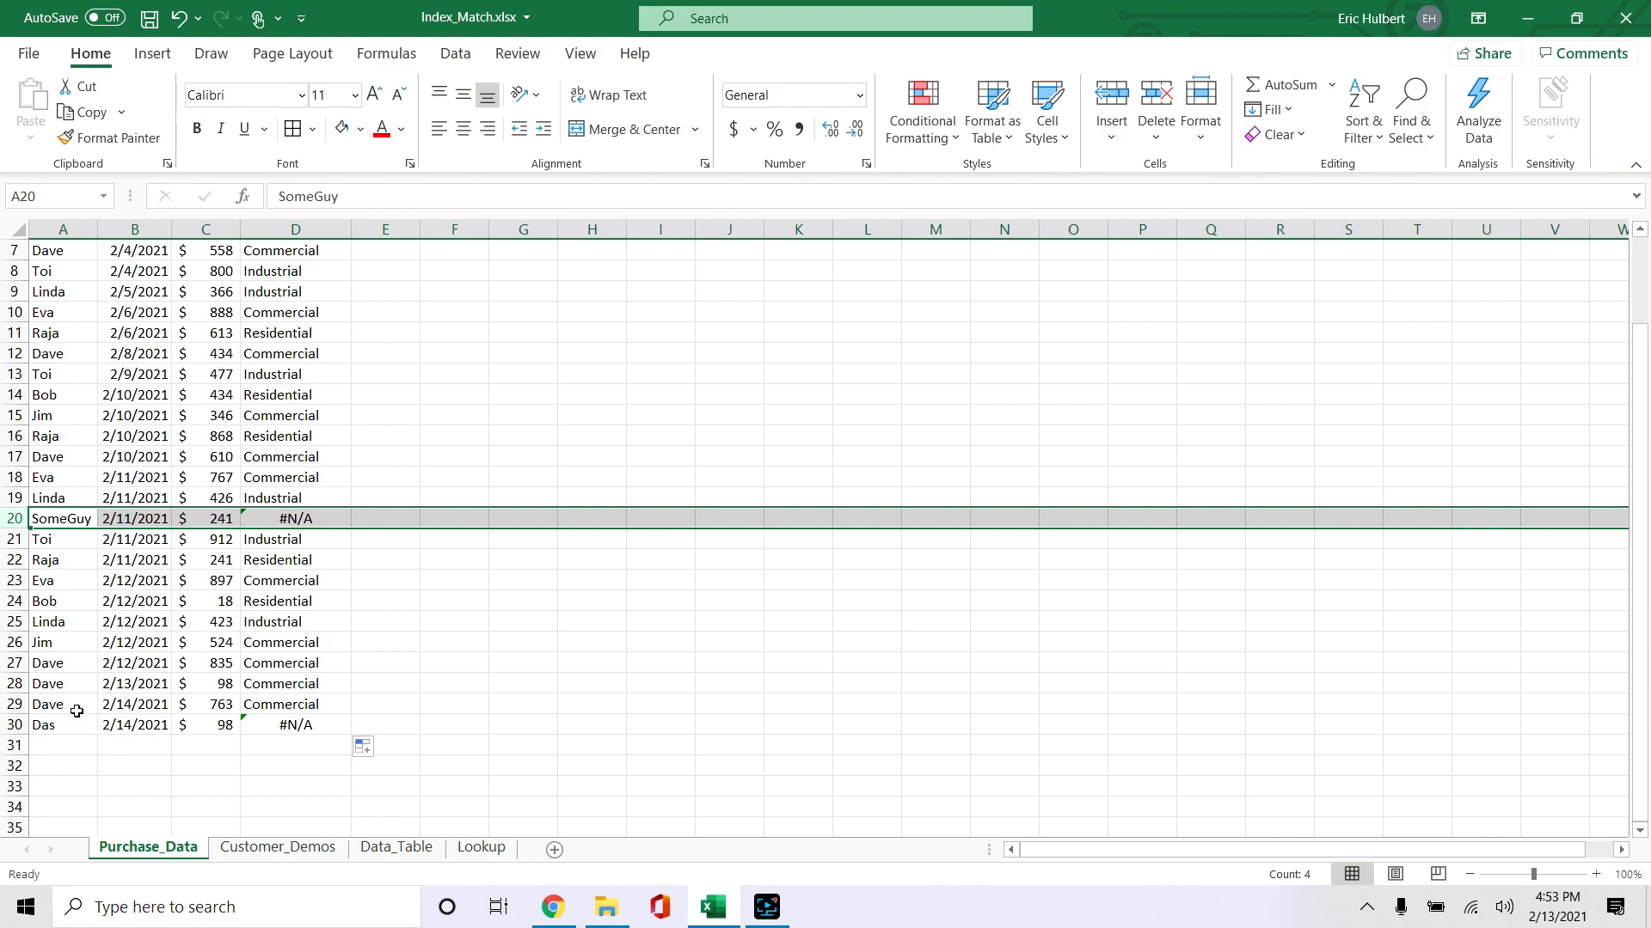
pyautogui.click(249, 850)
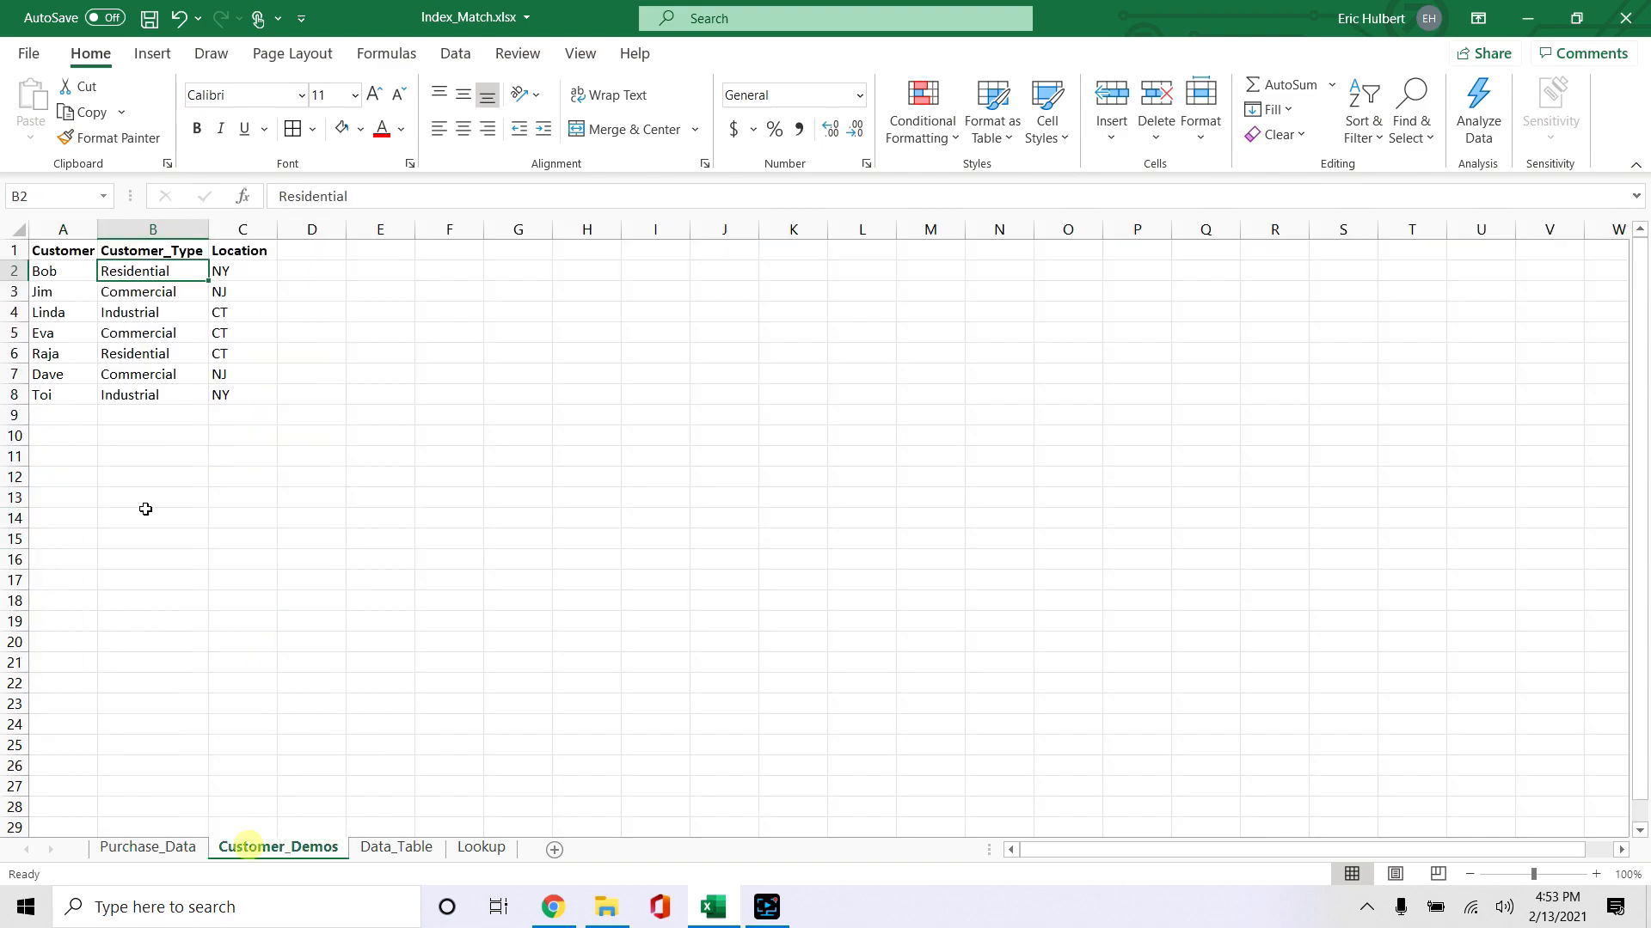
pyautogui.click(171, 852)
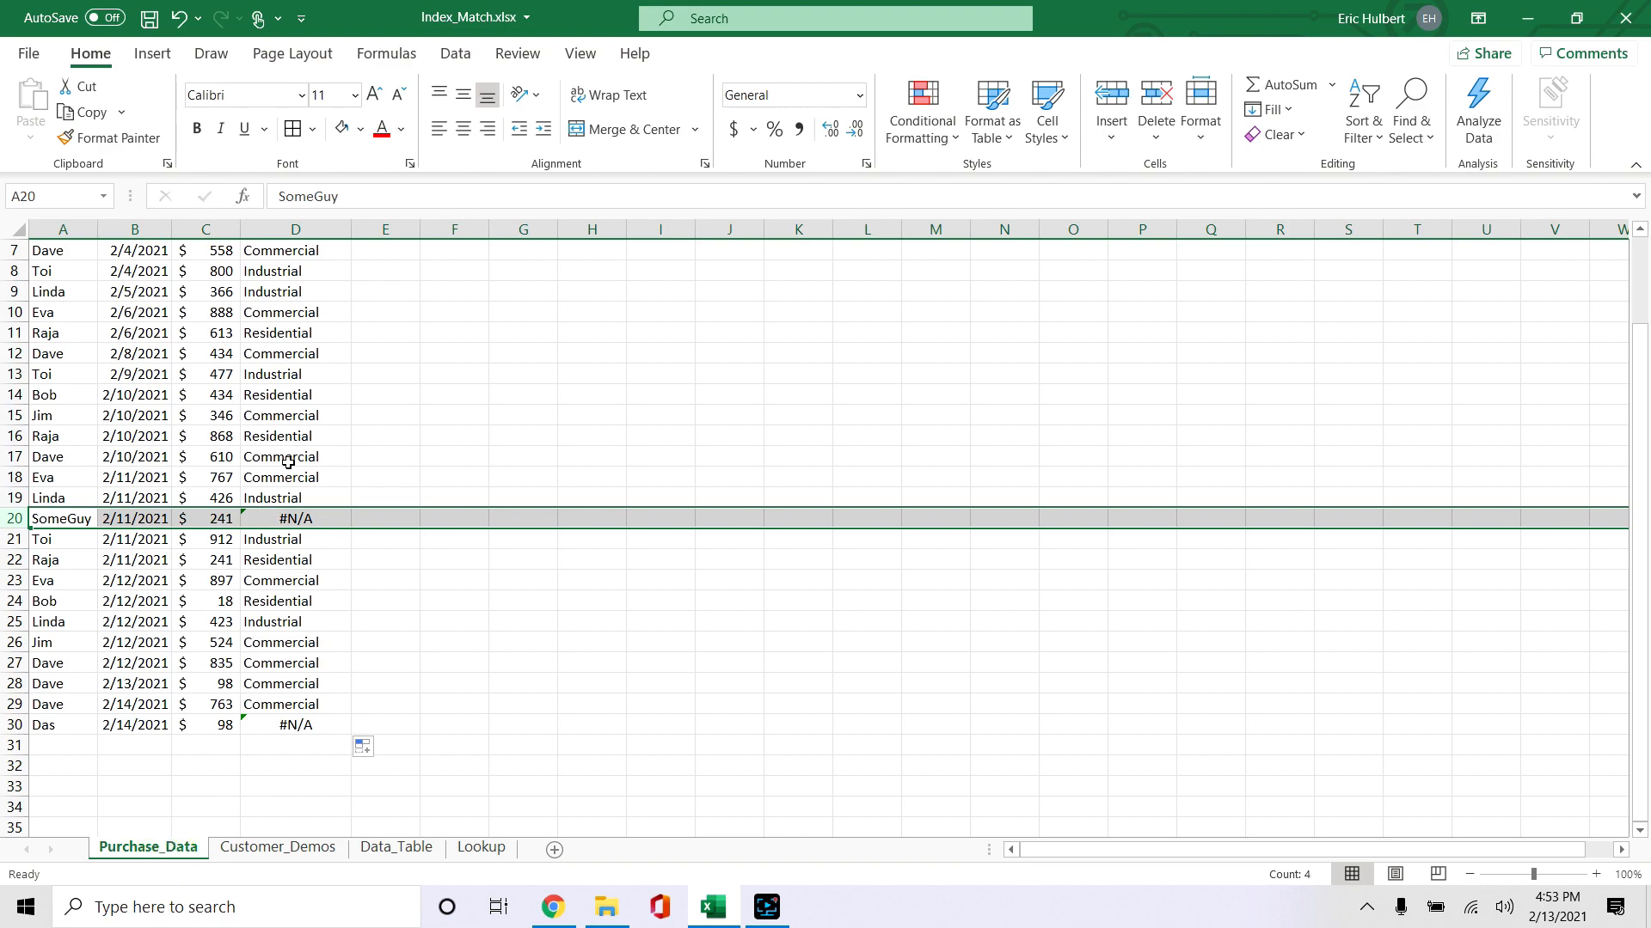
# Wrap the INDEX/MATCH formula in D2 in IFERROR with an empty string "" as the error value.
pyautogui.scroll(1, 320, 568)
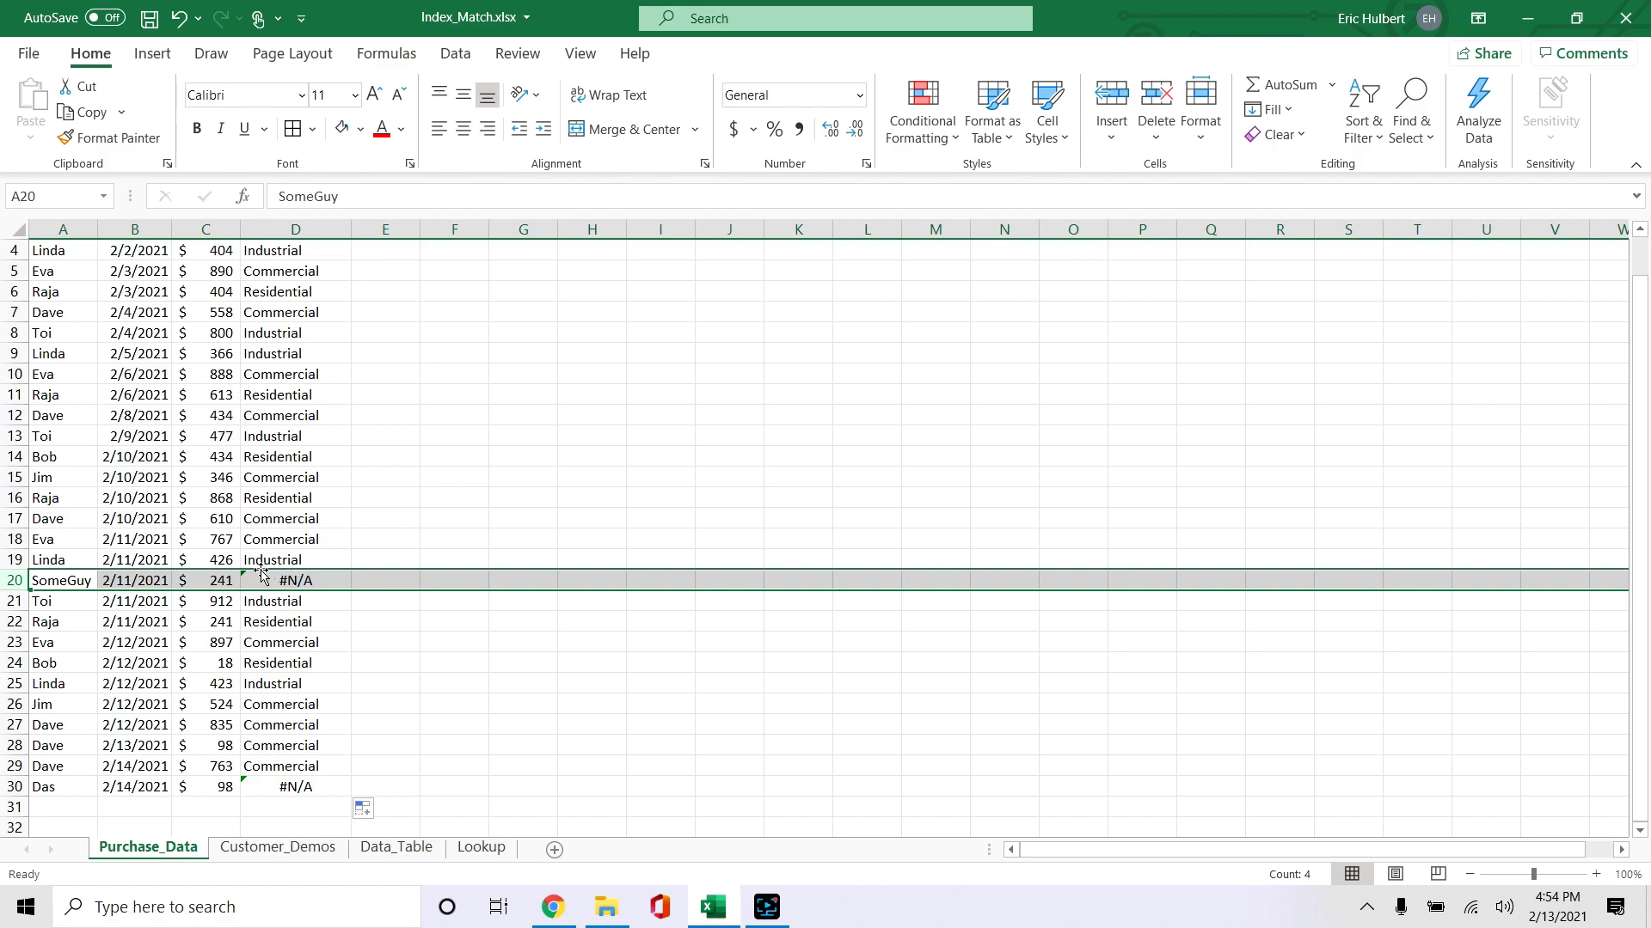
pyautogui.scroll(1, 271, 575)
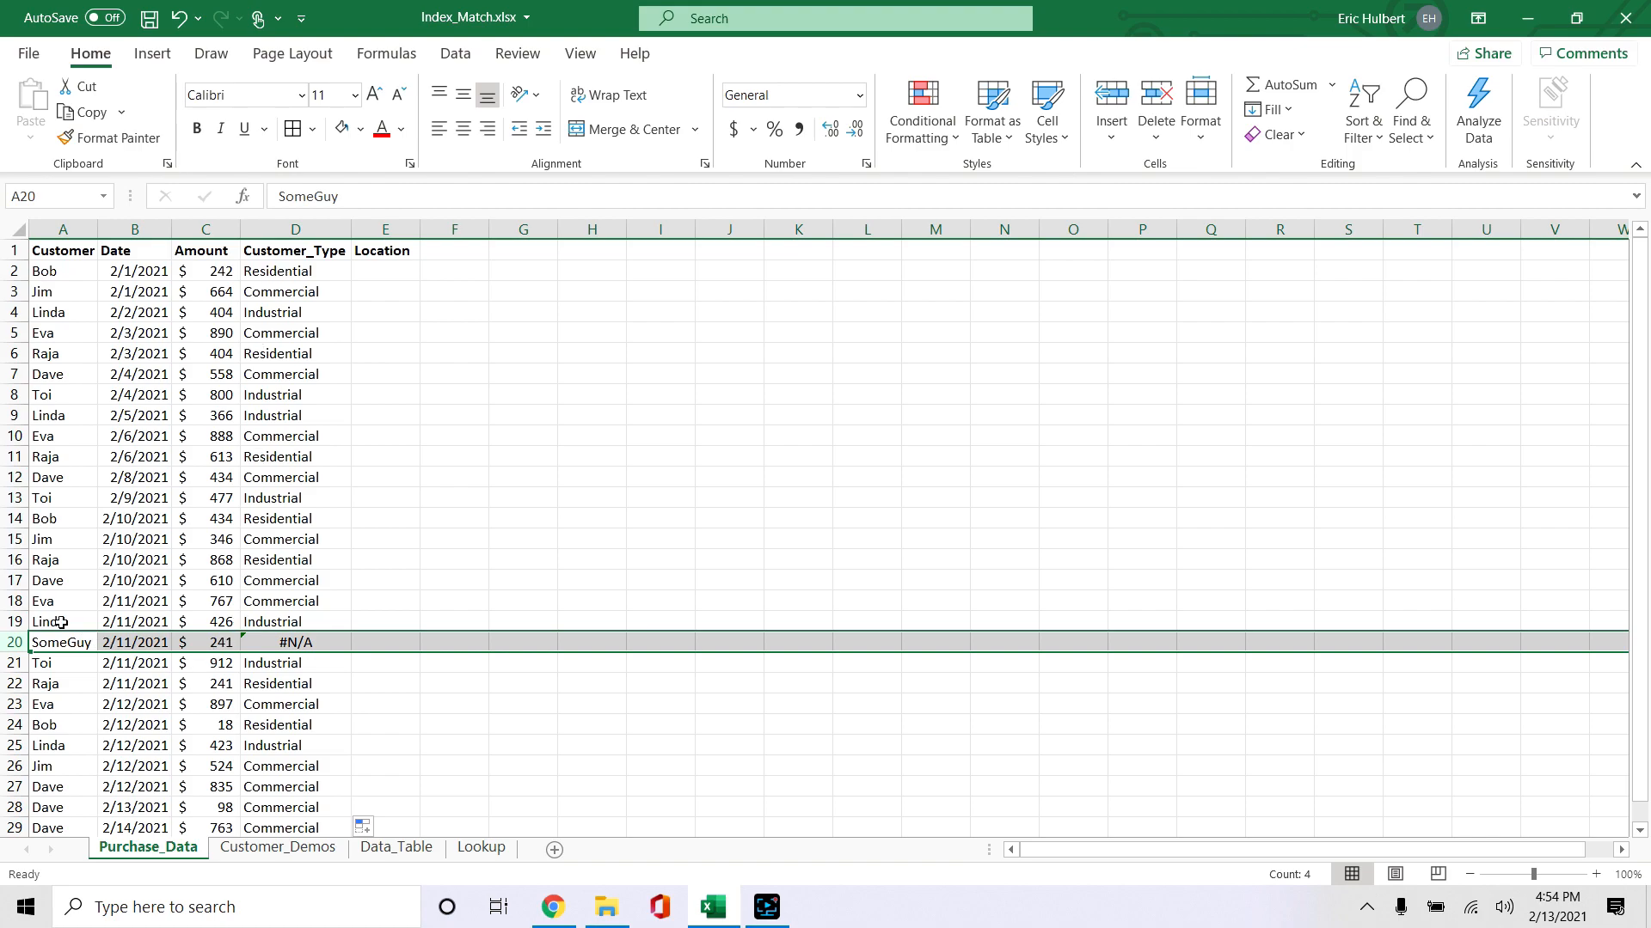
pyautogui.click(257, 273)
pyautogui.click(286, 194)
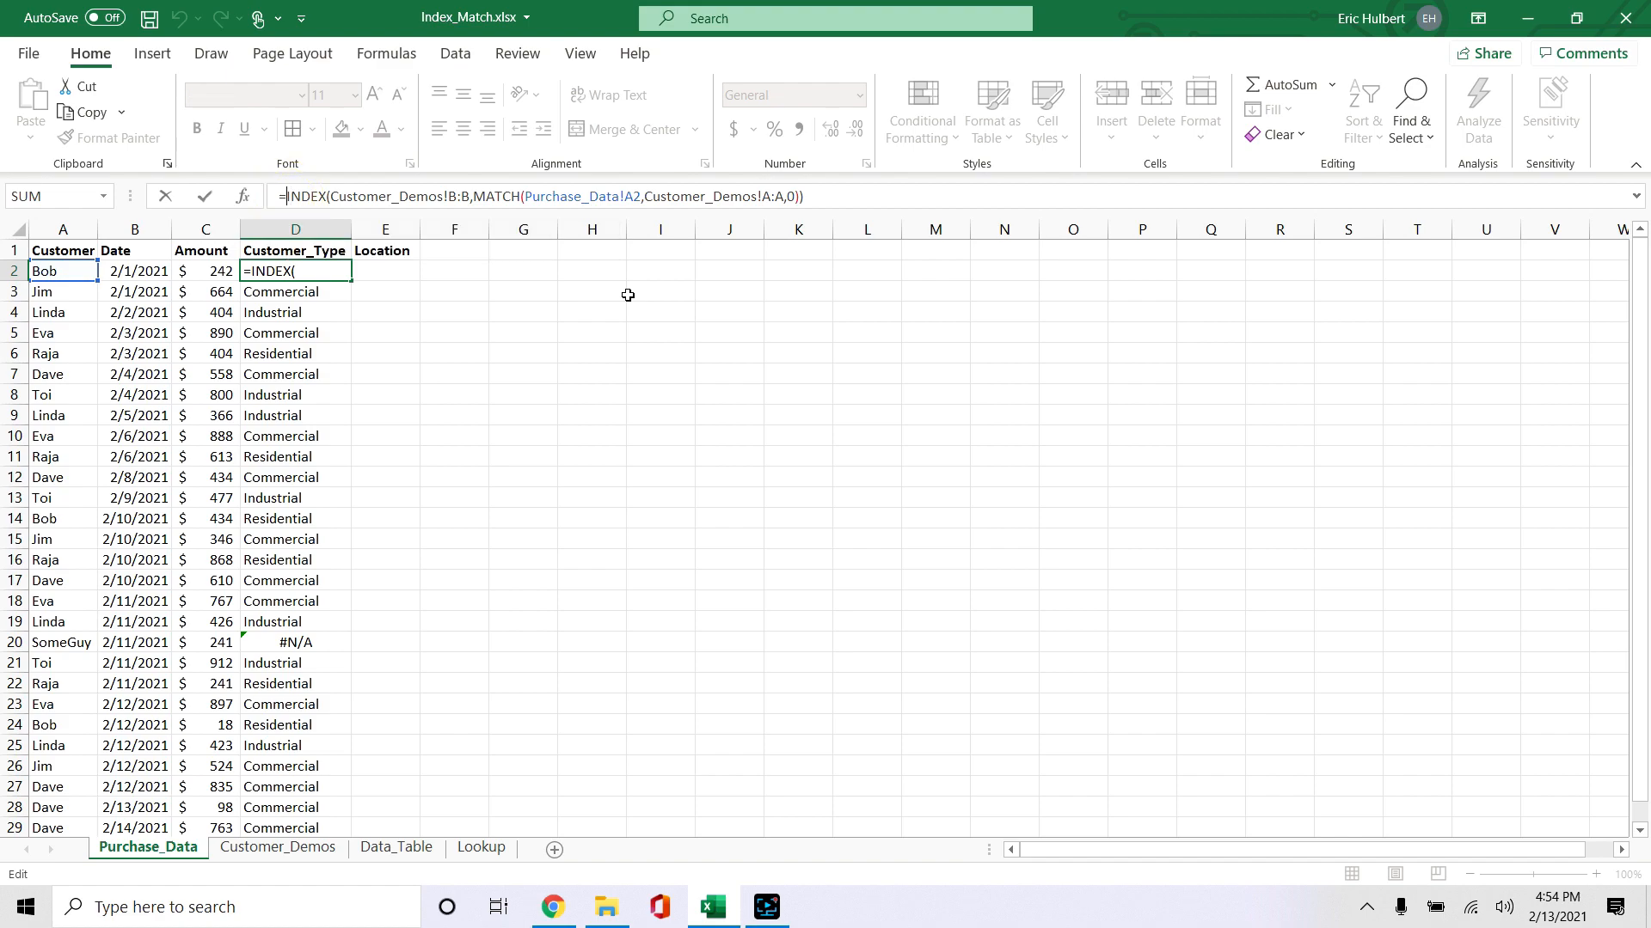
pyautogui.write('iferr')
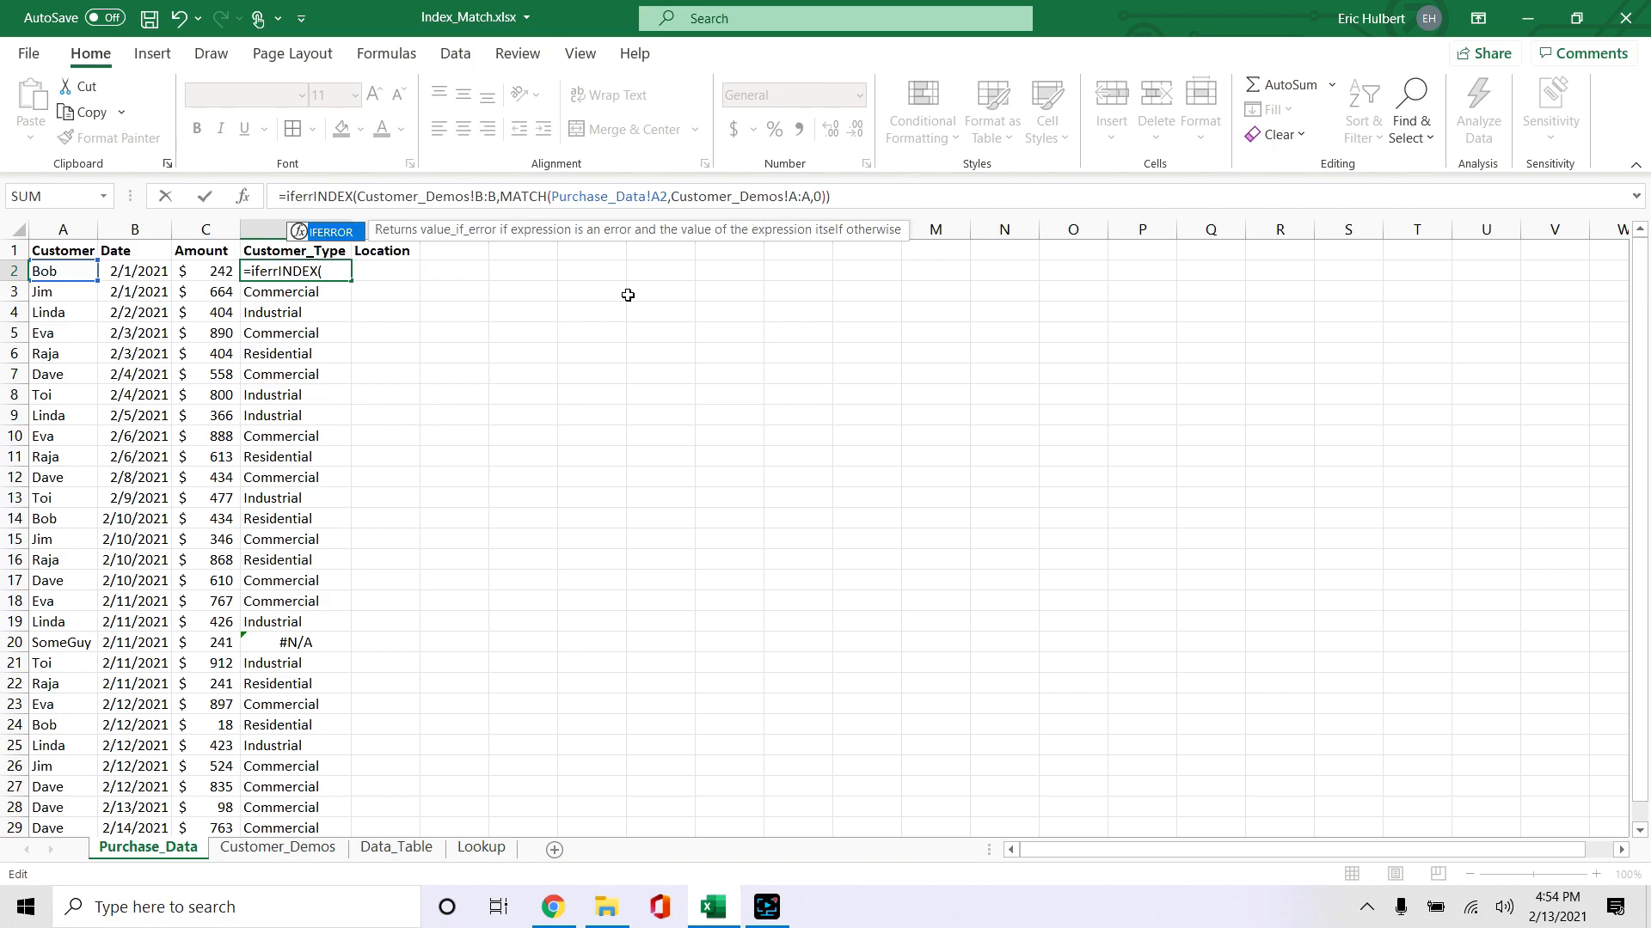
pyautogui.press('Tab')
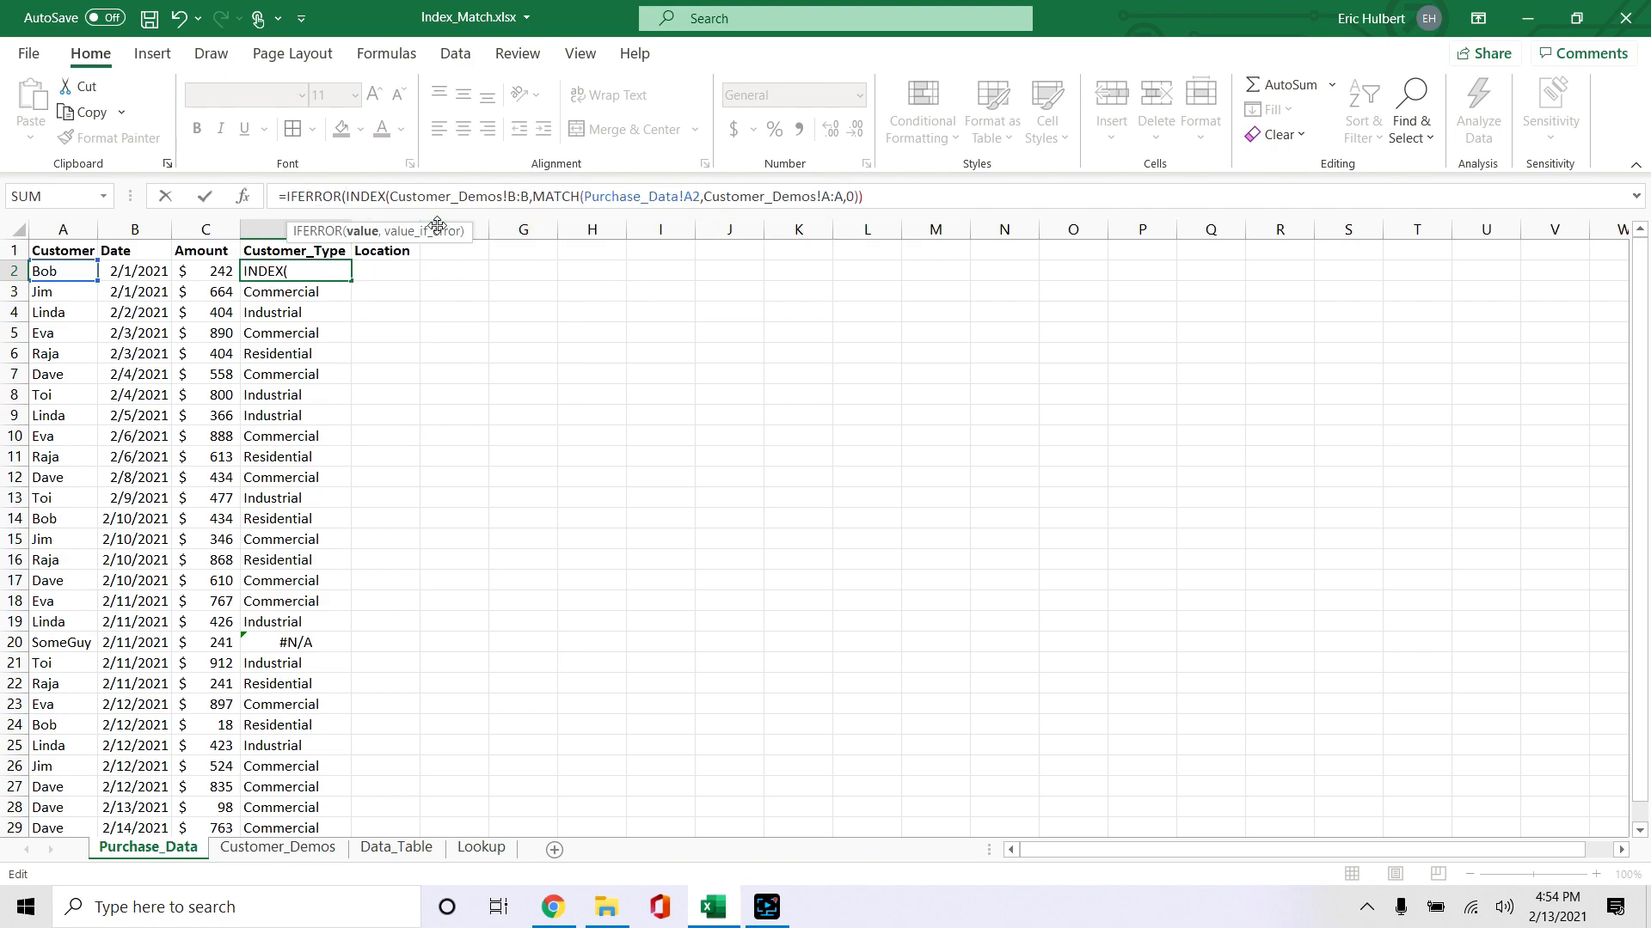
pyautogui.click(877, 195)
pyautogui.write(',')
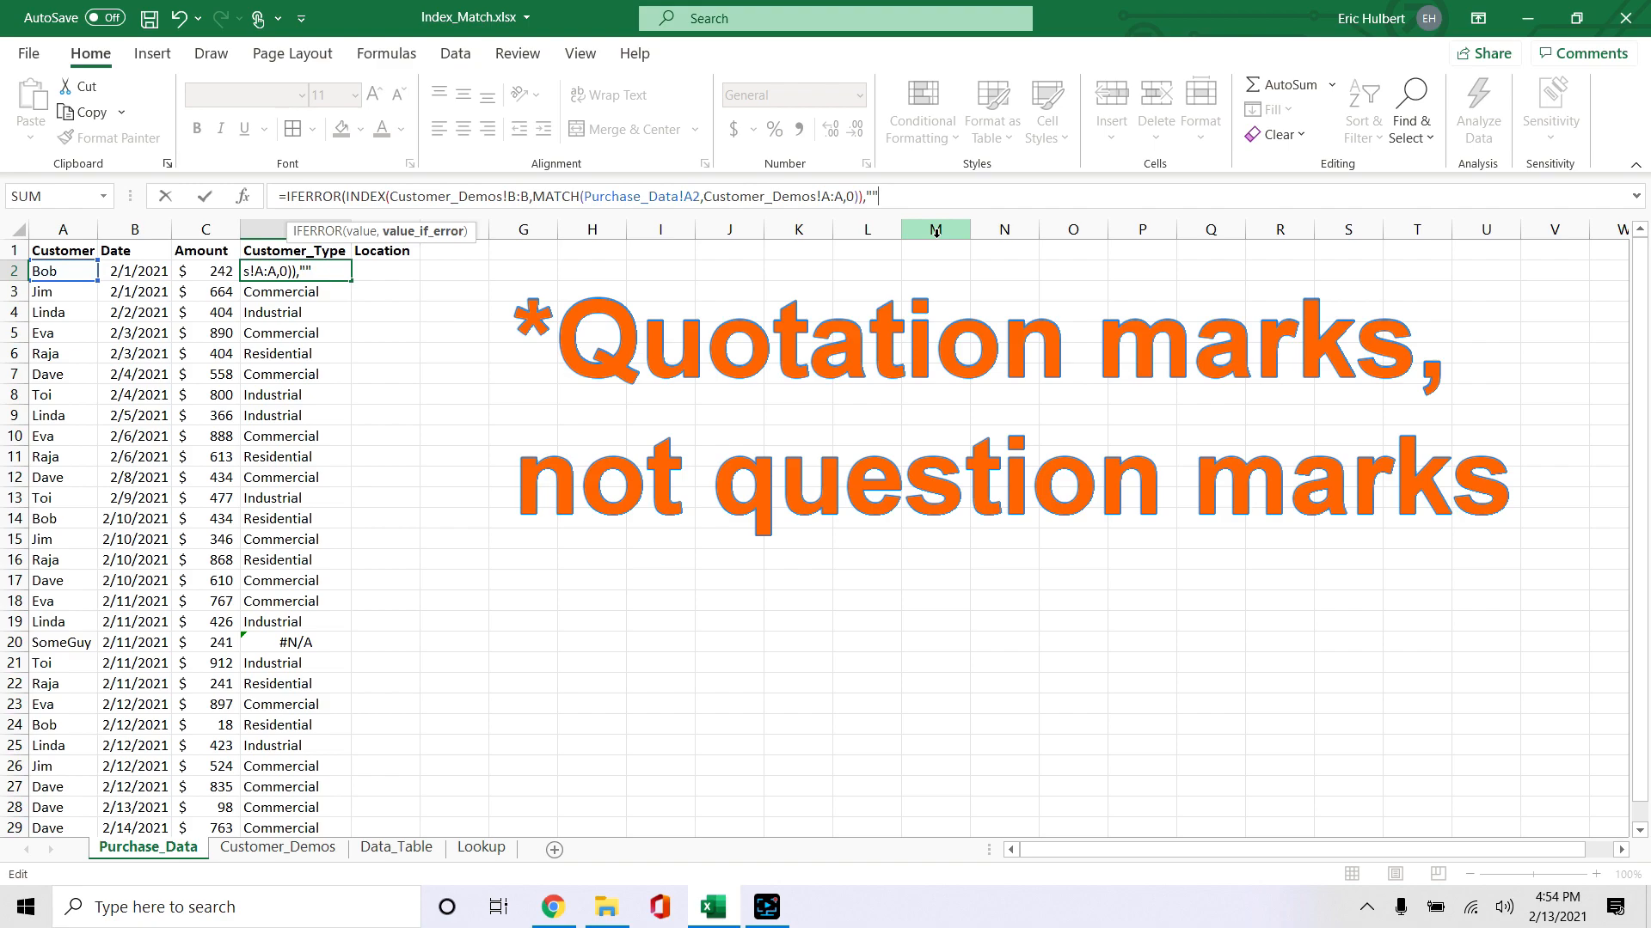
pyautogui.write(')')
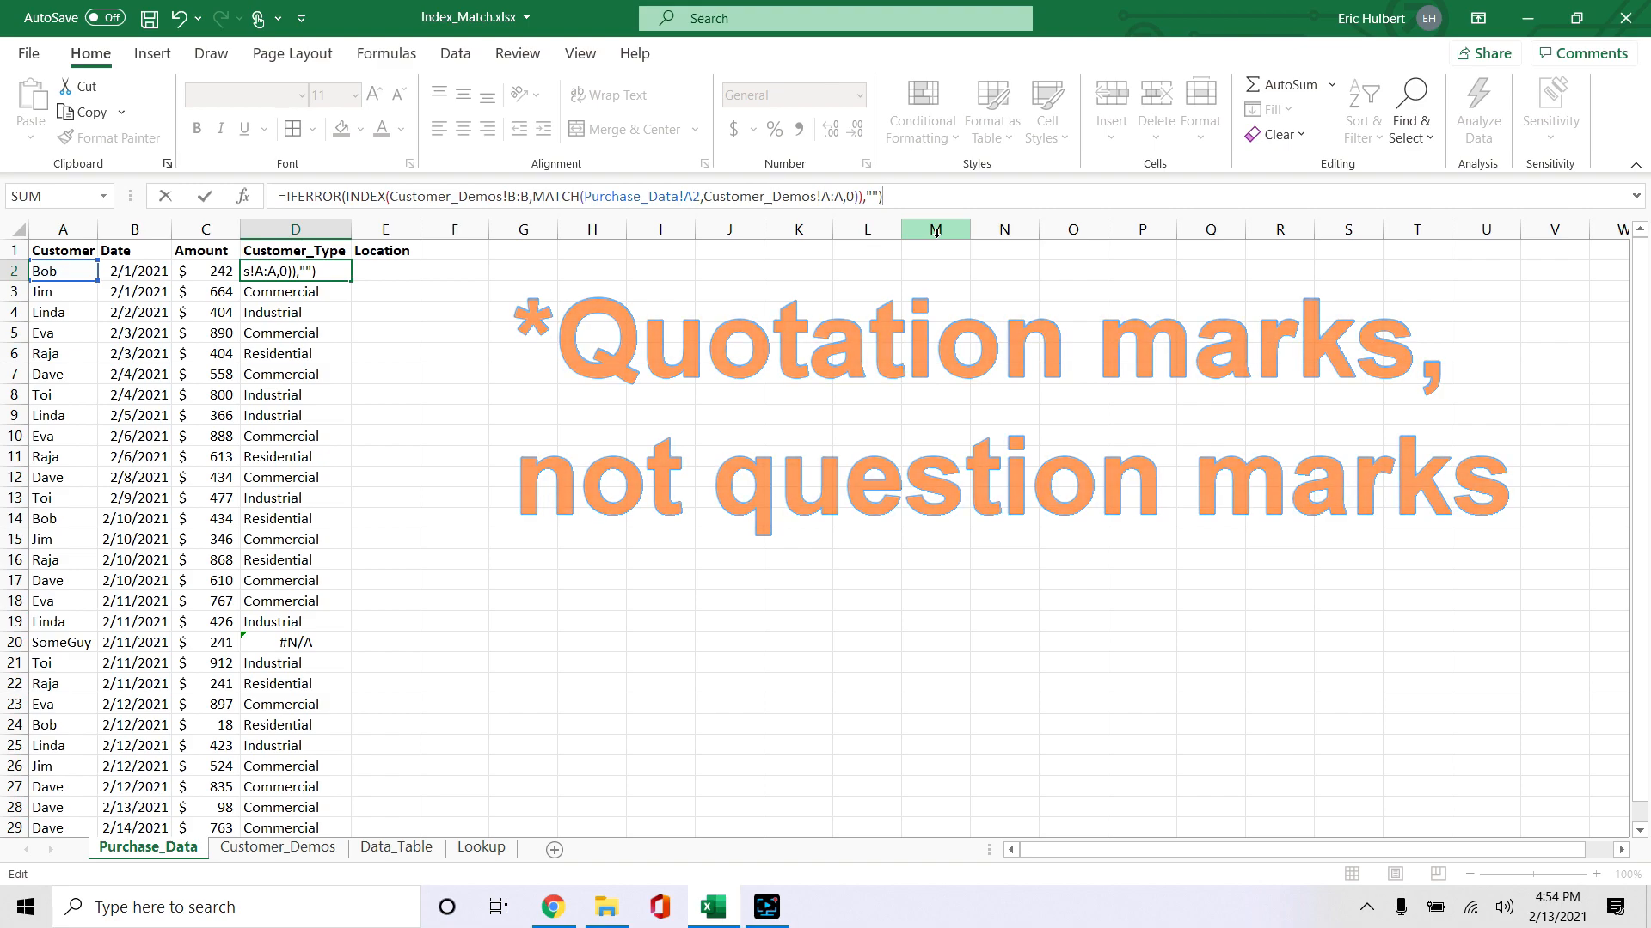
pyautogui.press('Return')
# Fill the IFERROR formula from D2 down the Customer_Type column and check the rows with unmatched customers.
pyautogui.click(337, 271)
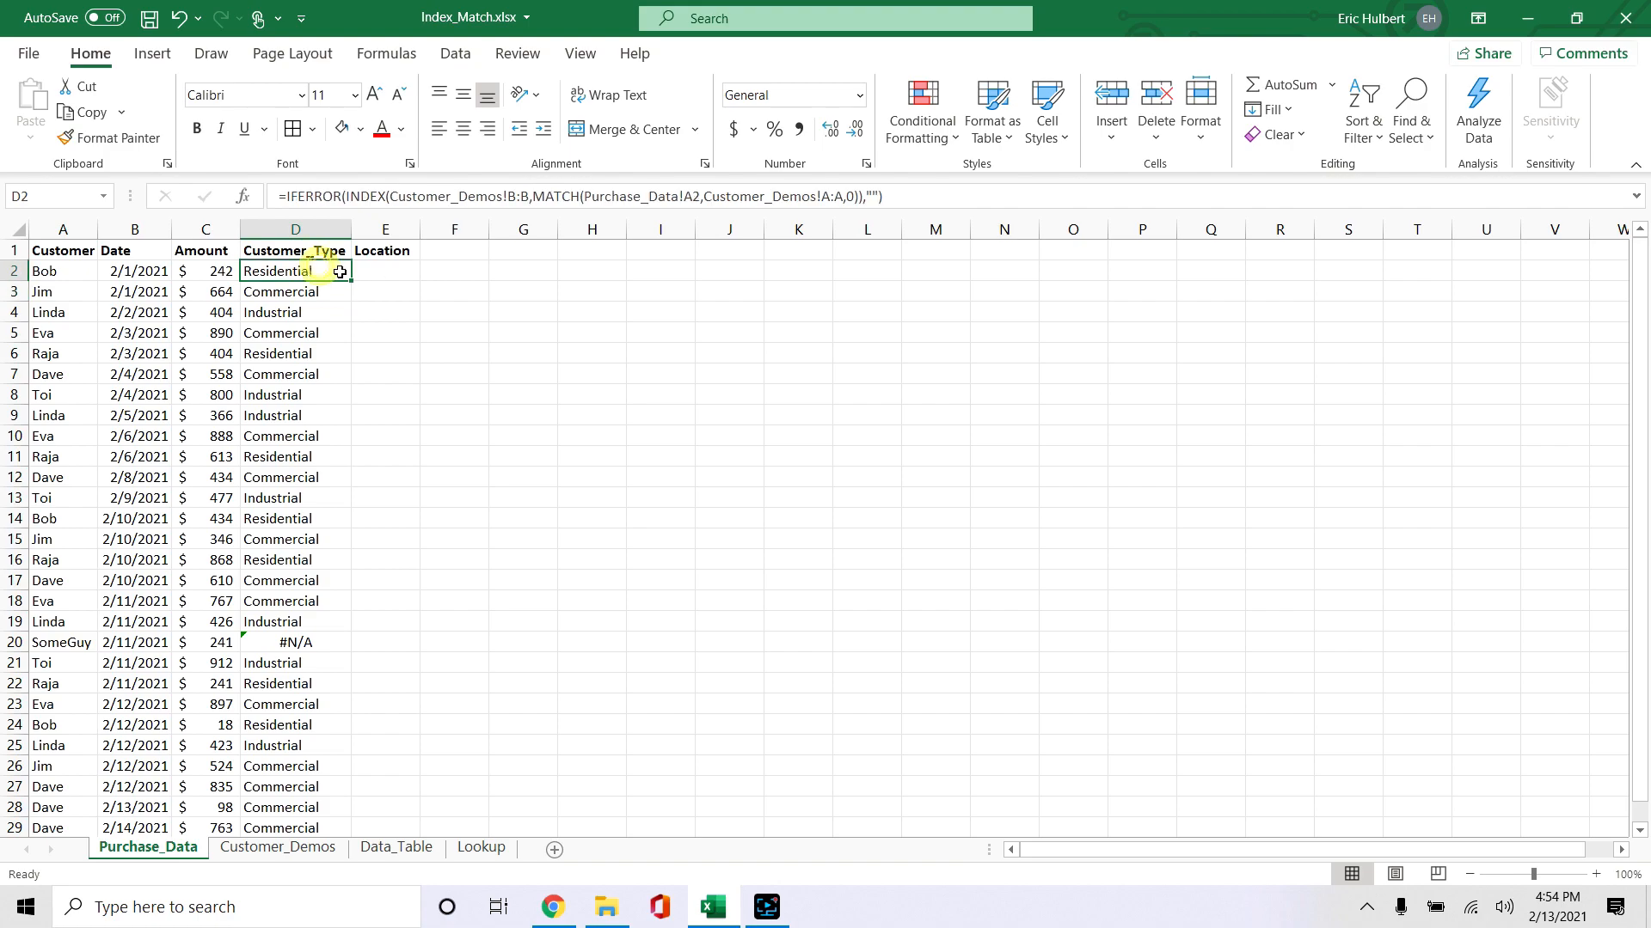
pyautogui.doubleClick(350, 281)
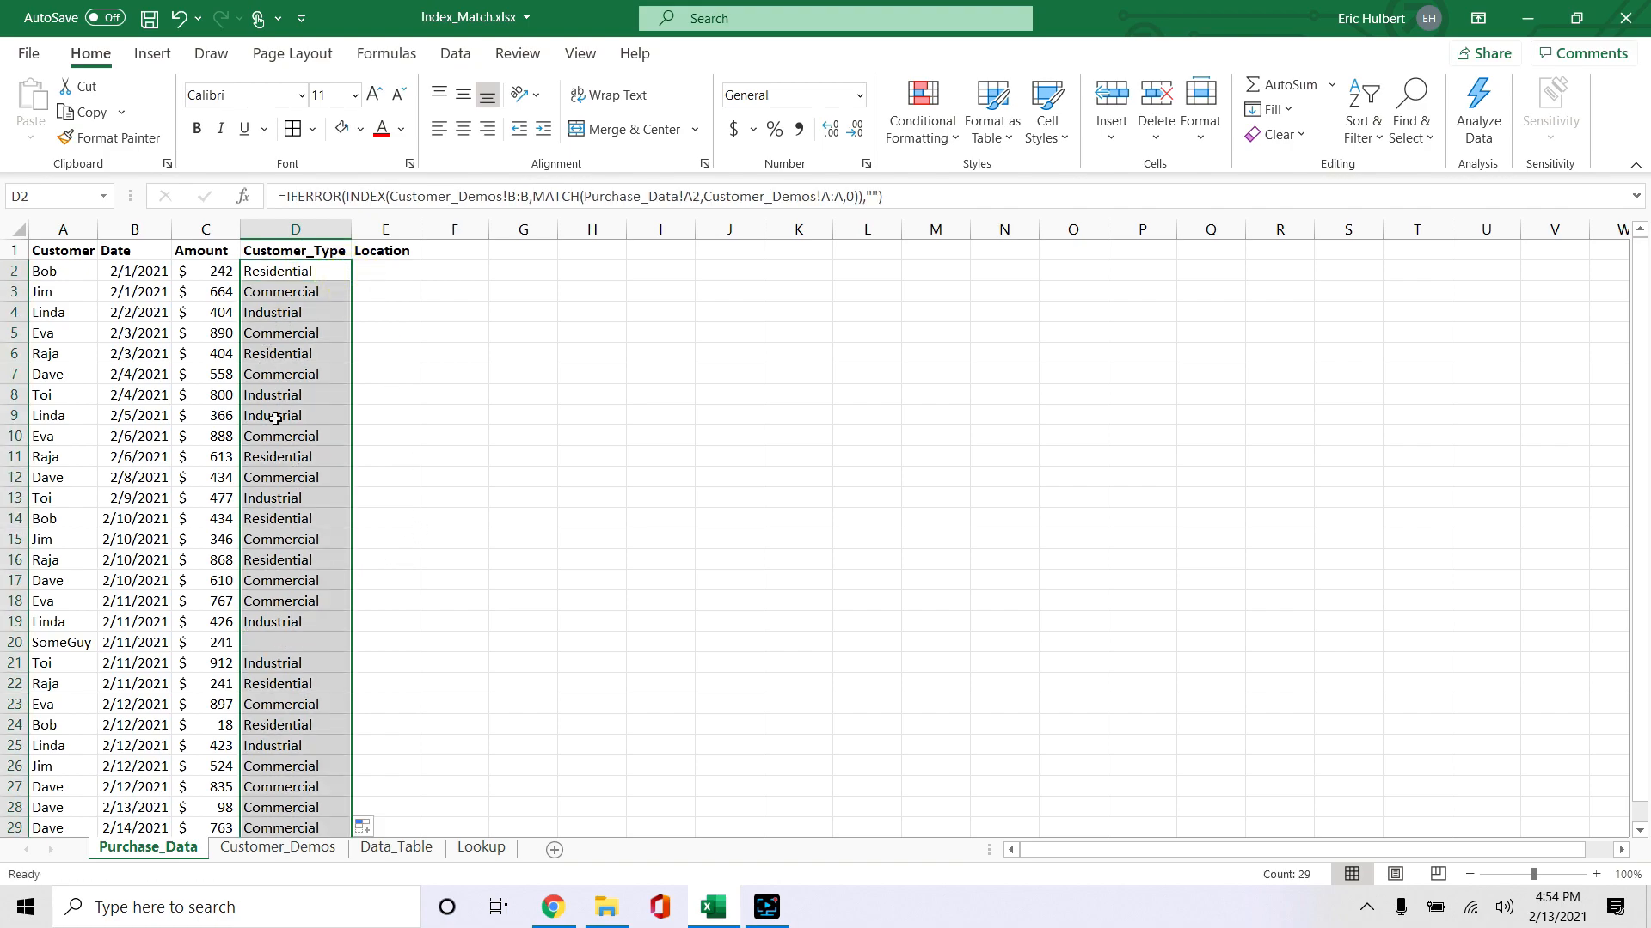
pyautogui.click(305, 640)
pyautogui.scroll(-1, 305, 651)
pyautogui.scroll(-2, 305, 651)
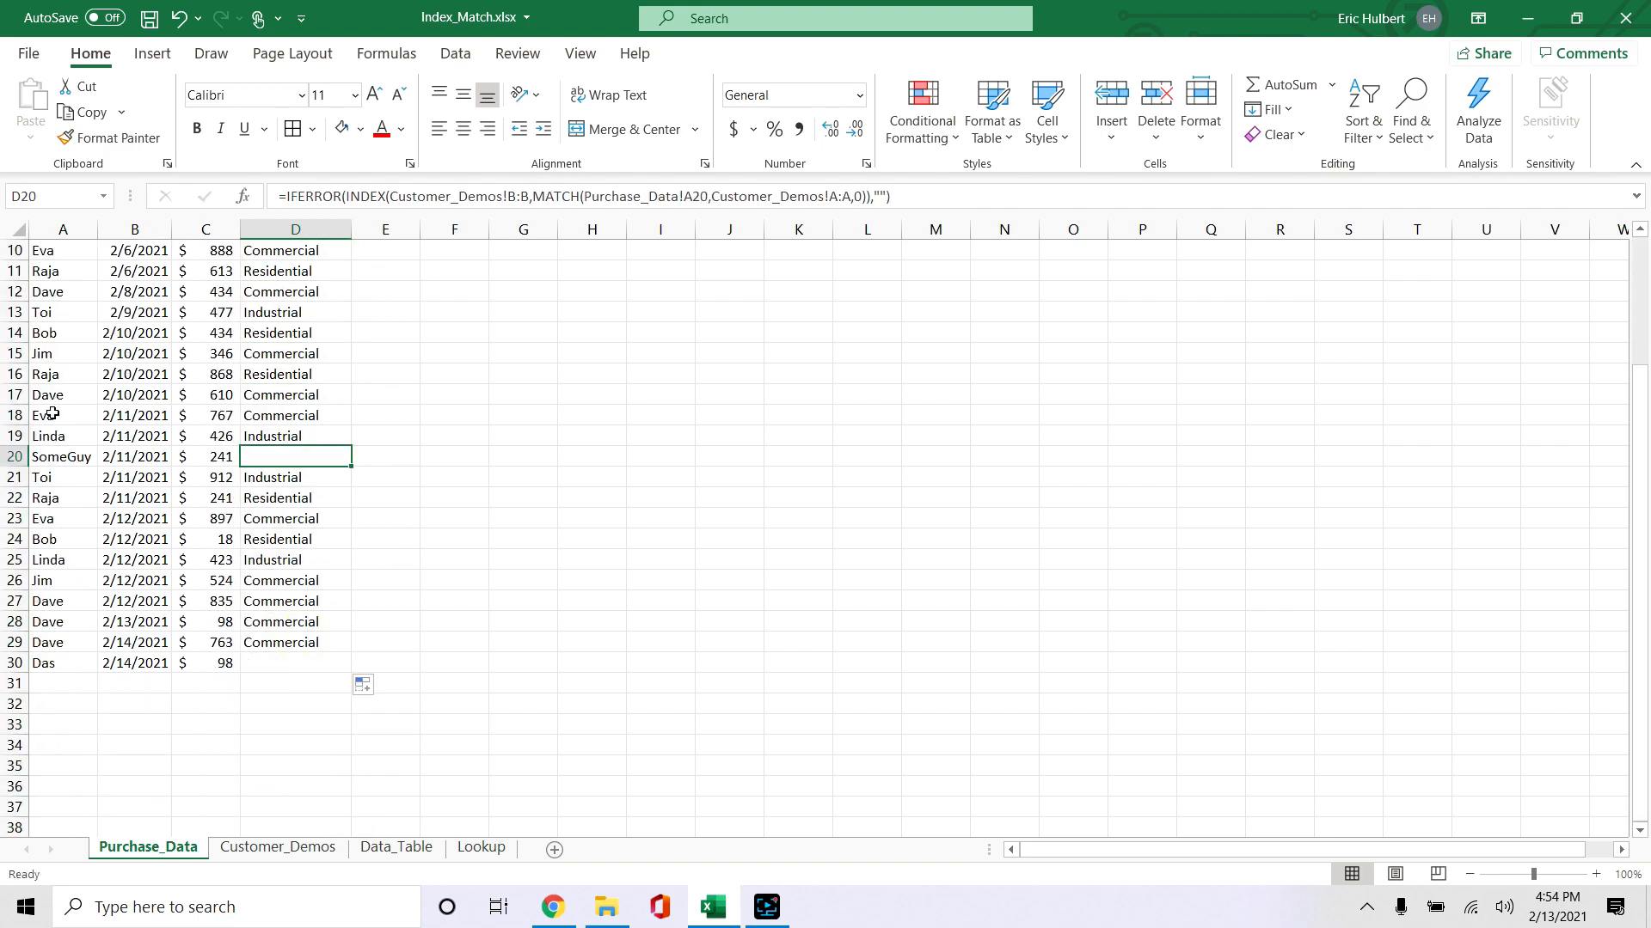
pyautogui.scroll(3, 306, 634)
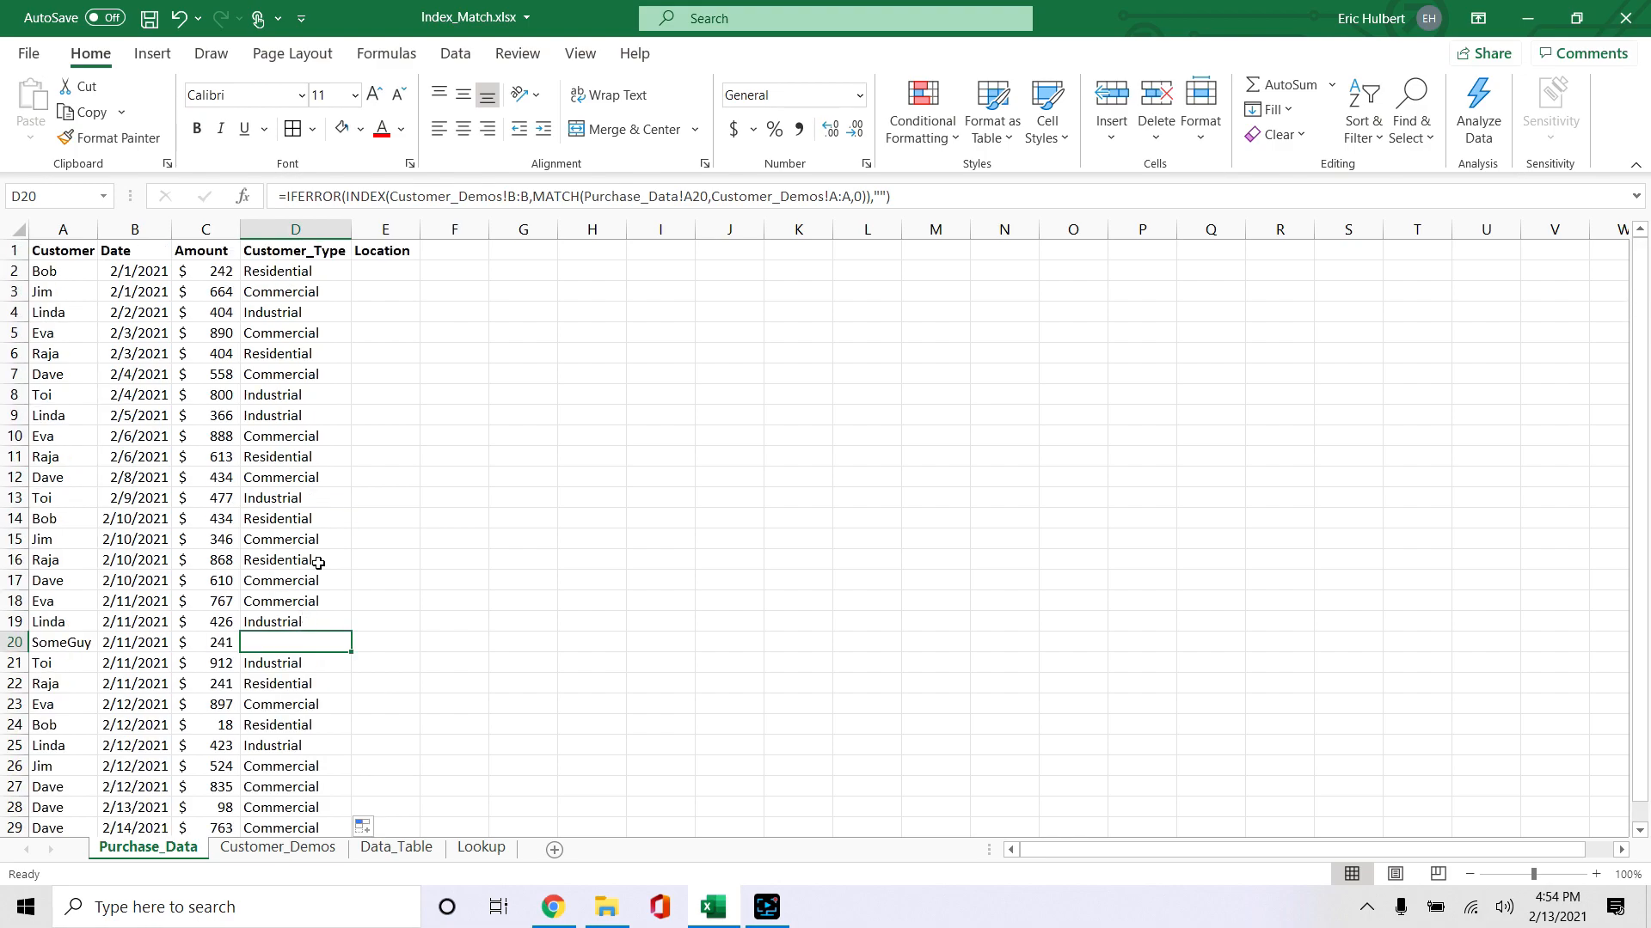
# Set the IFERROR error value in the D2 formula to "No Known Customre".
pyautogui.click(287, 272)
pyautogui.press('F2')
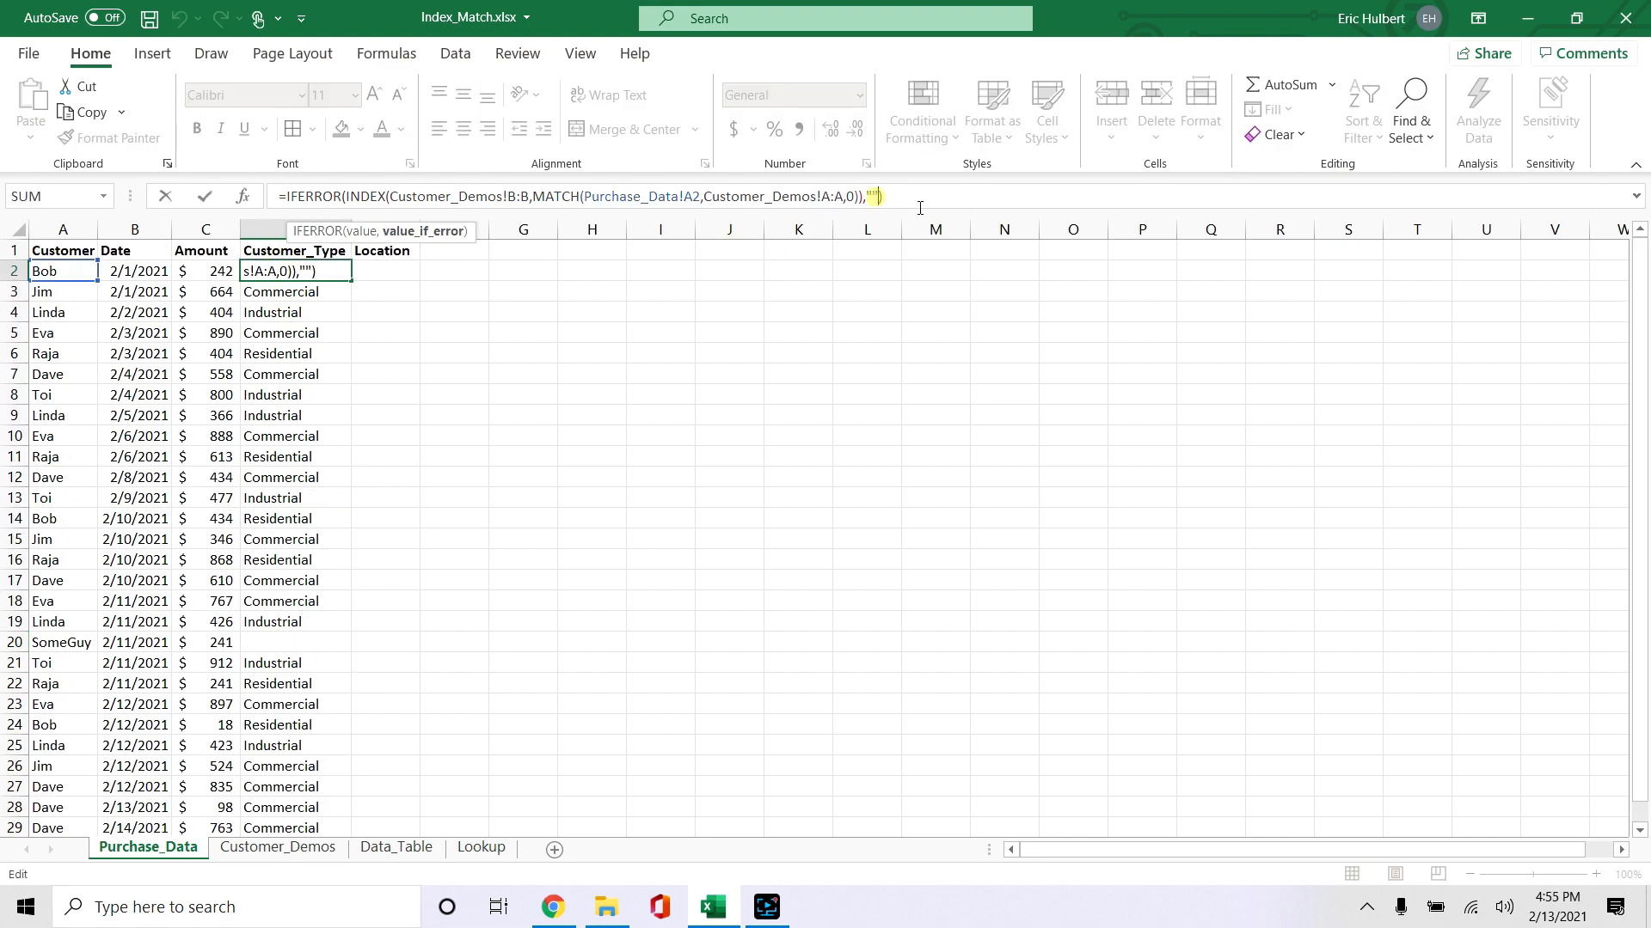
pyautogui.press('Left')
pyautogui.press('Left')
pyautogui.write('No KNown')
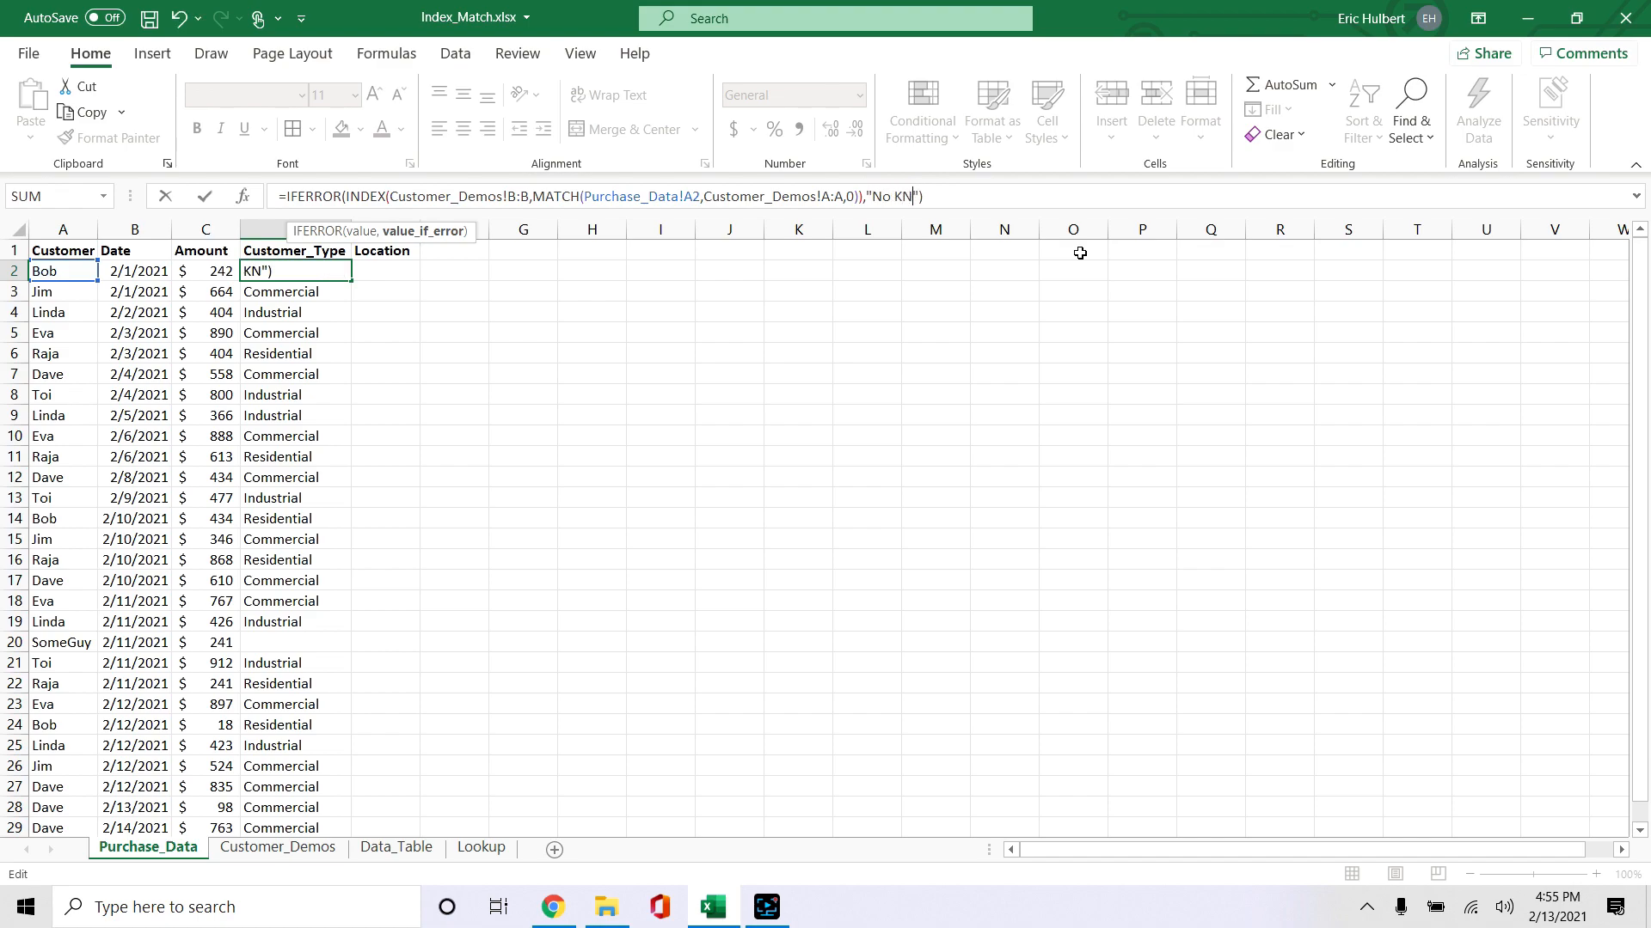
pyautogui.press('BackSpace')
pyautogui.press('BackSpace')
pyautogui.press('BackSpace')
pyautogui.press('BackSpace')
pyautogui.write('nown Customer')
pyautogui.press('Return')
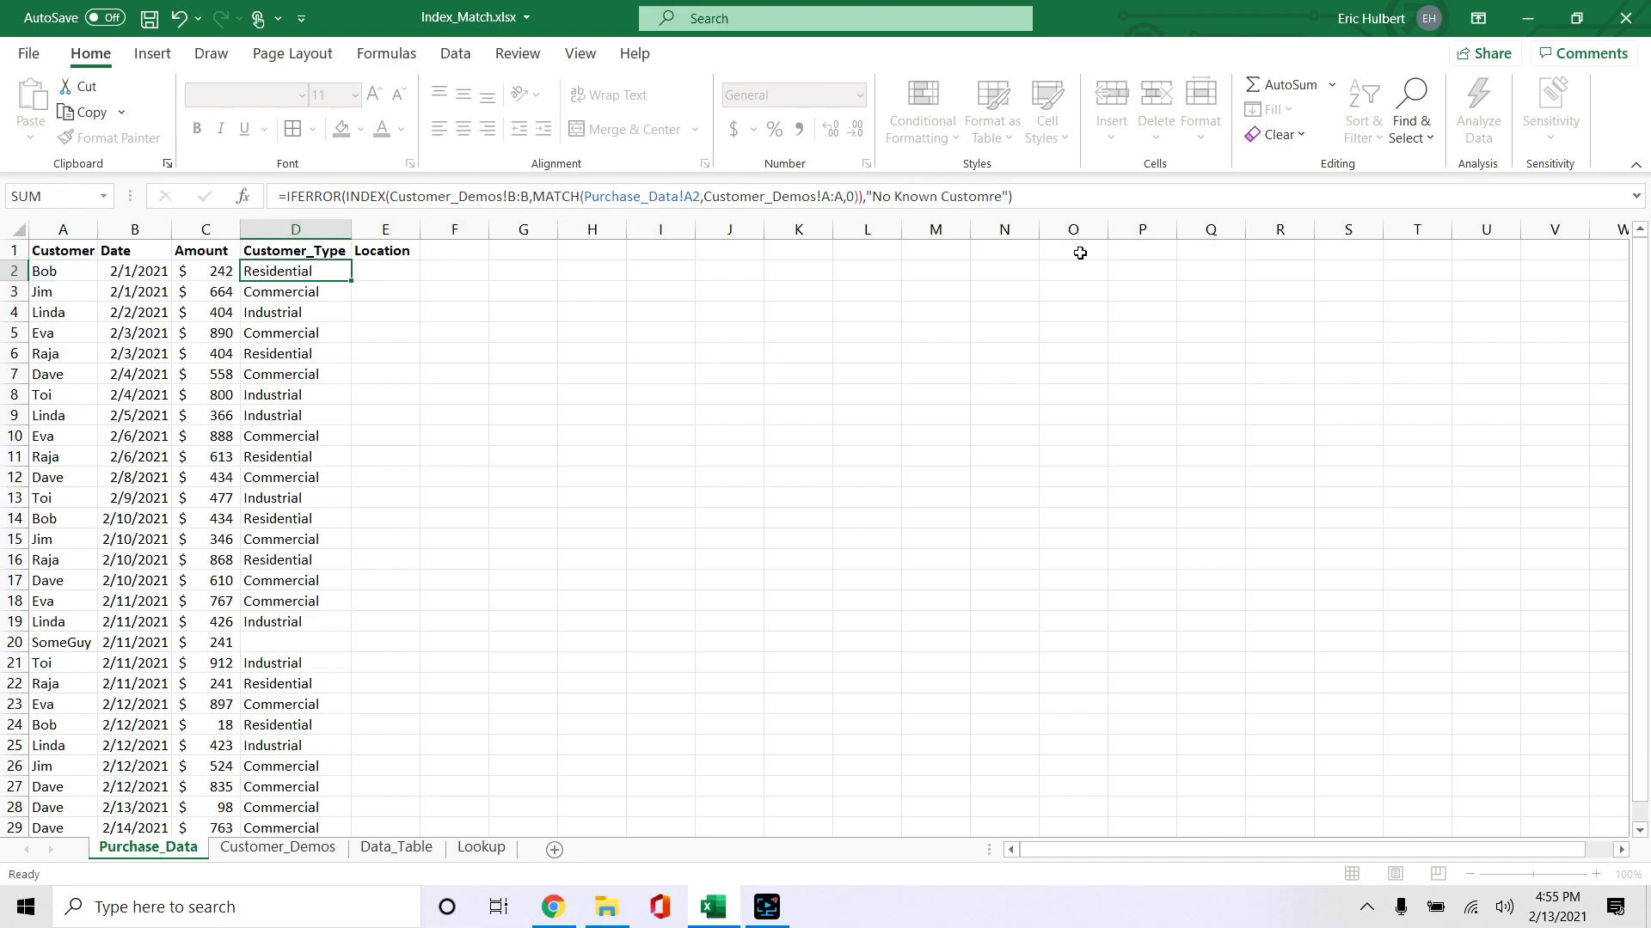
# Fill the D2 formula with the "No Known Customre" fallback down to row 30 and check the unmatched rows.
pyautogui.click(332, 272)
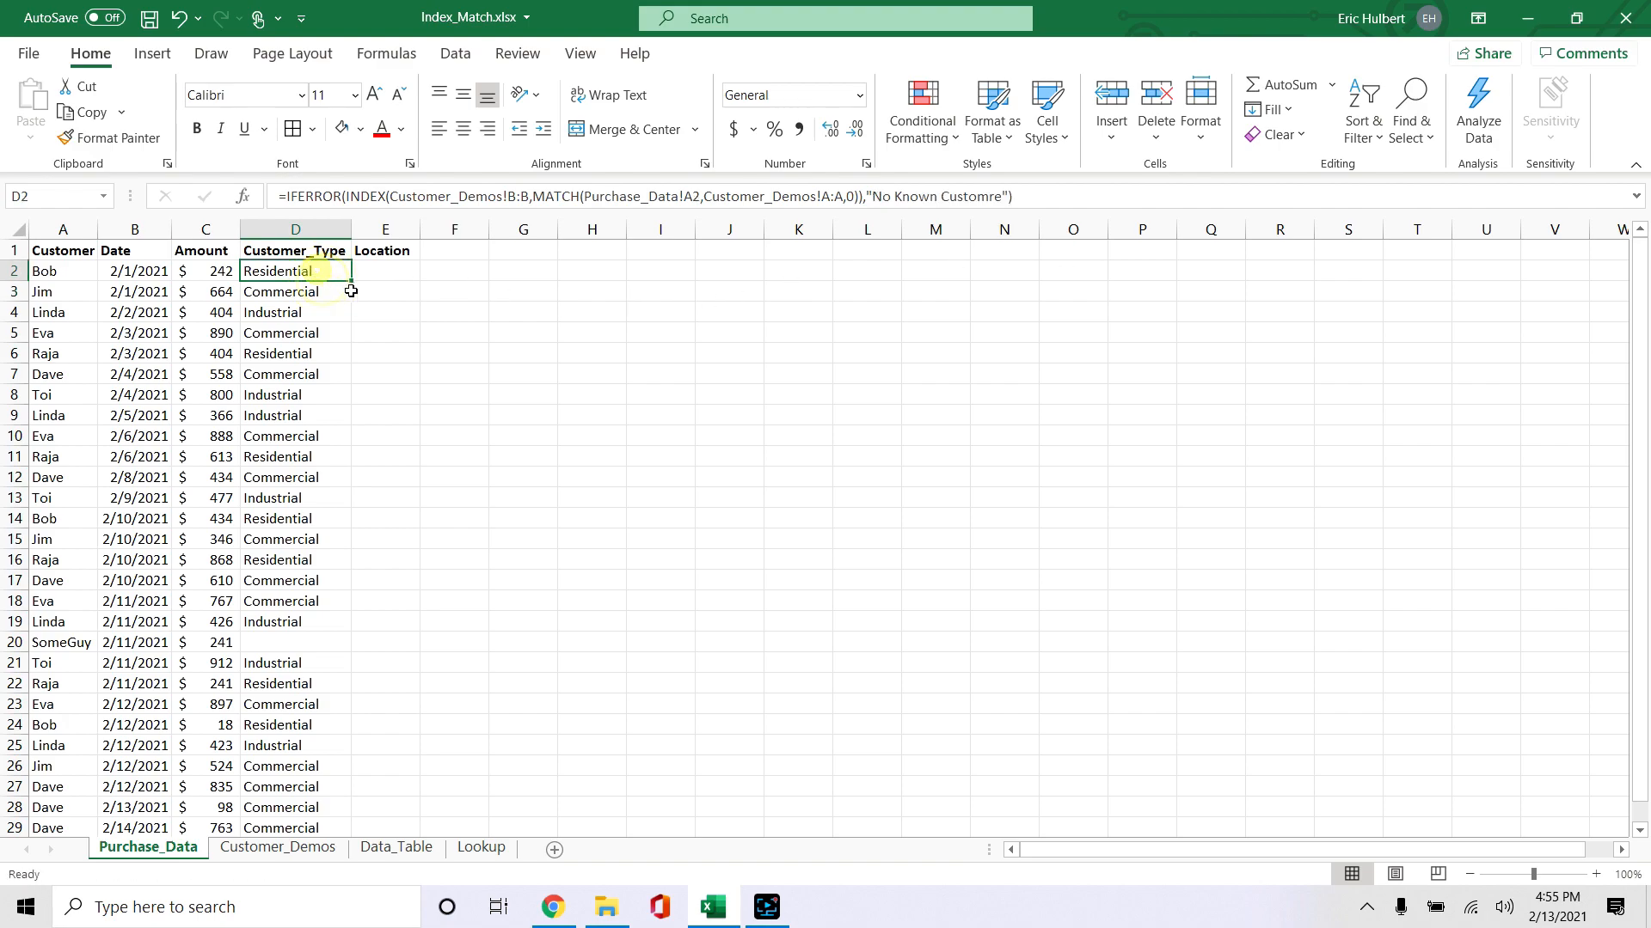
pyautogui.doubleClick(350, 282)
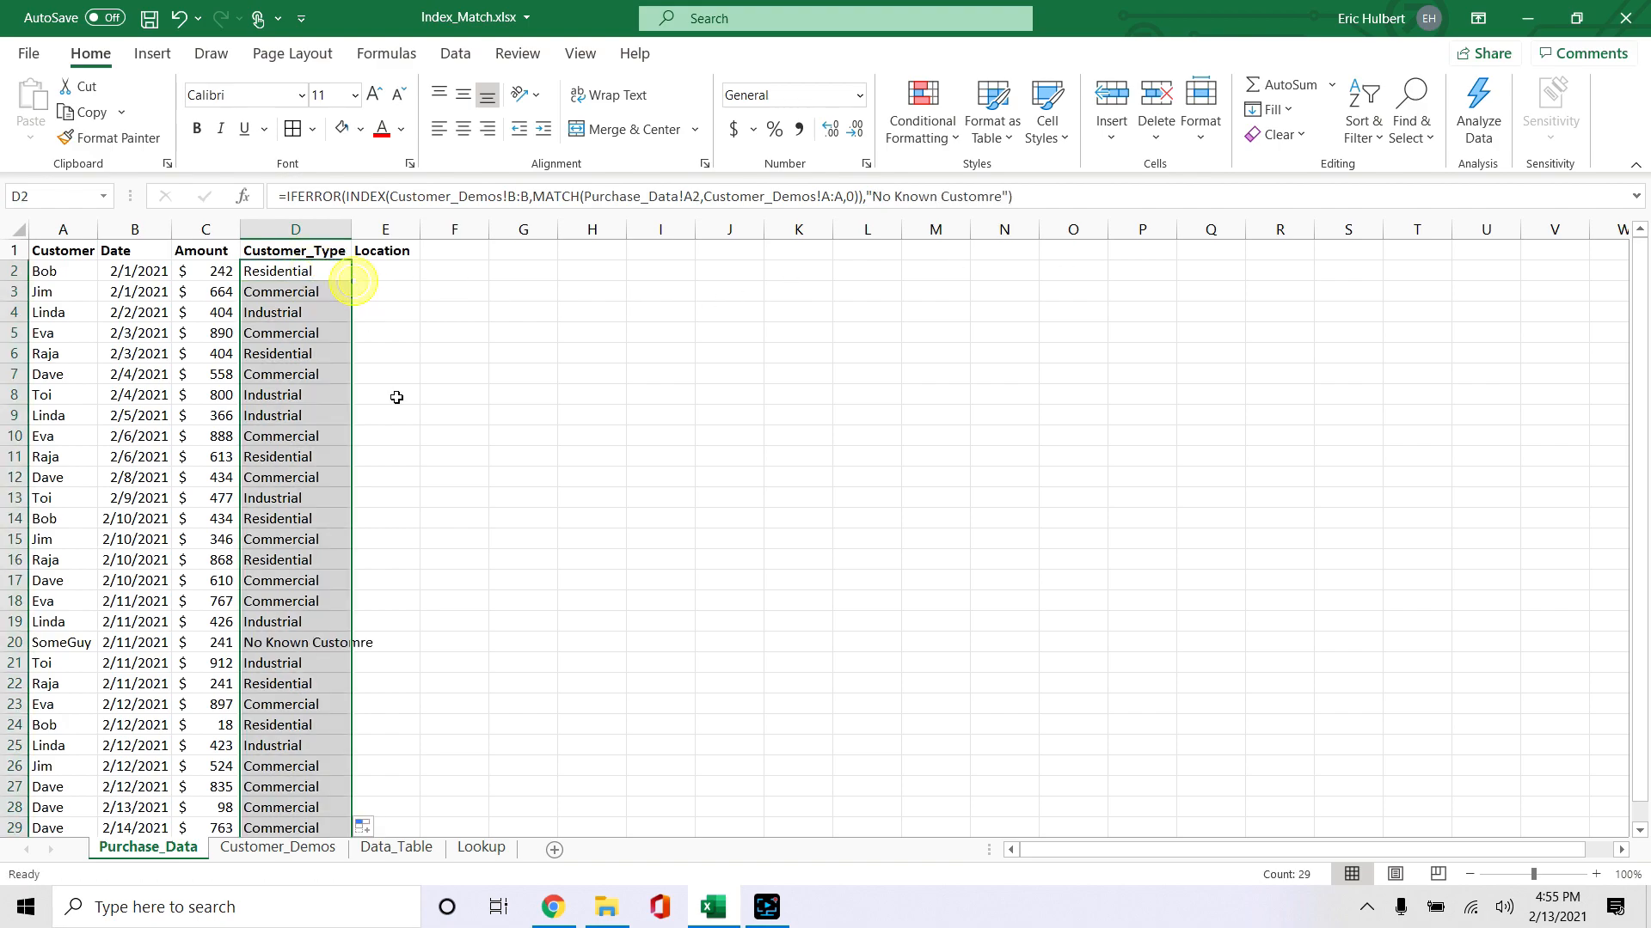
pyautogui.click(312, 641)
pyautogui.scroll(-2, 270, 660)
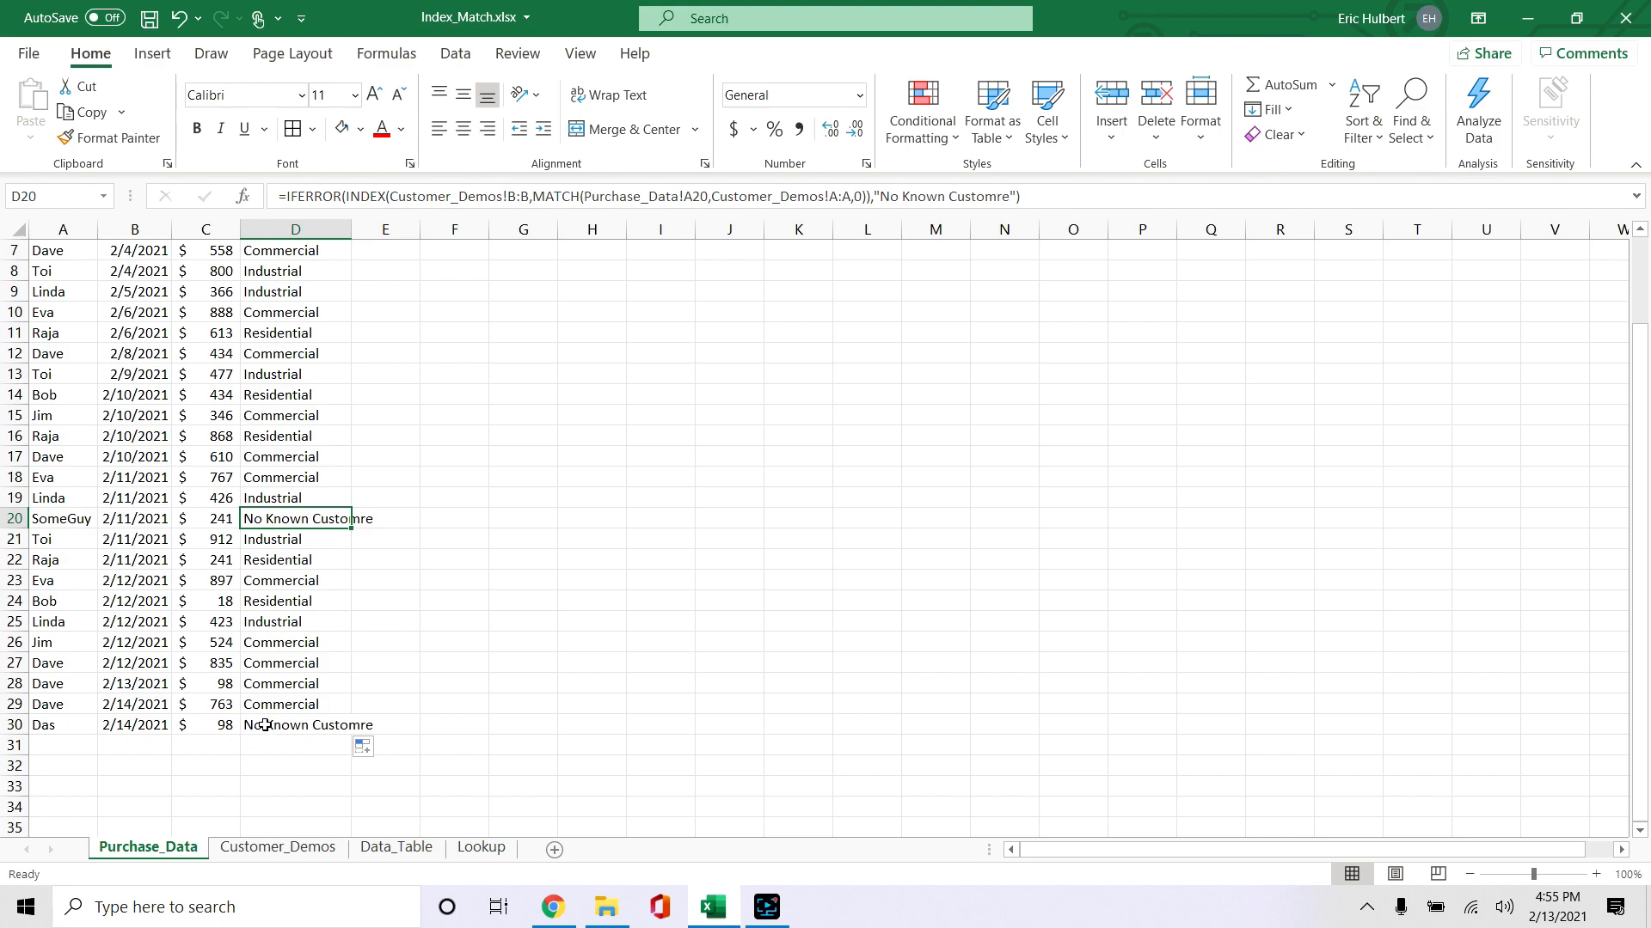